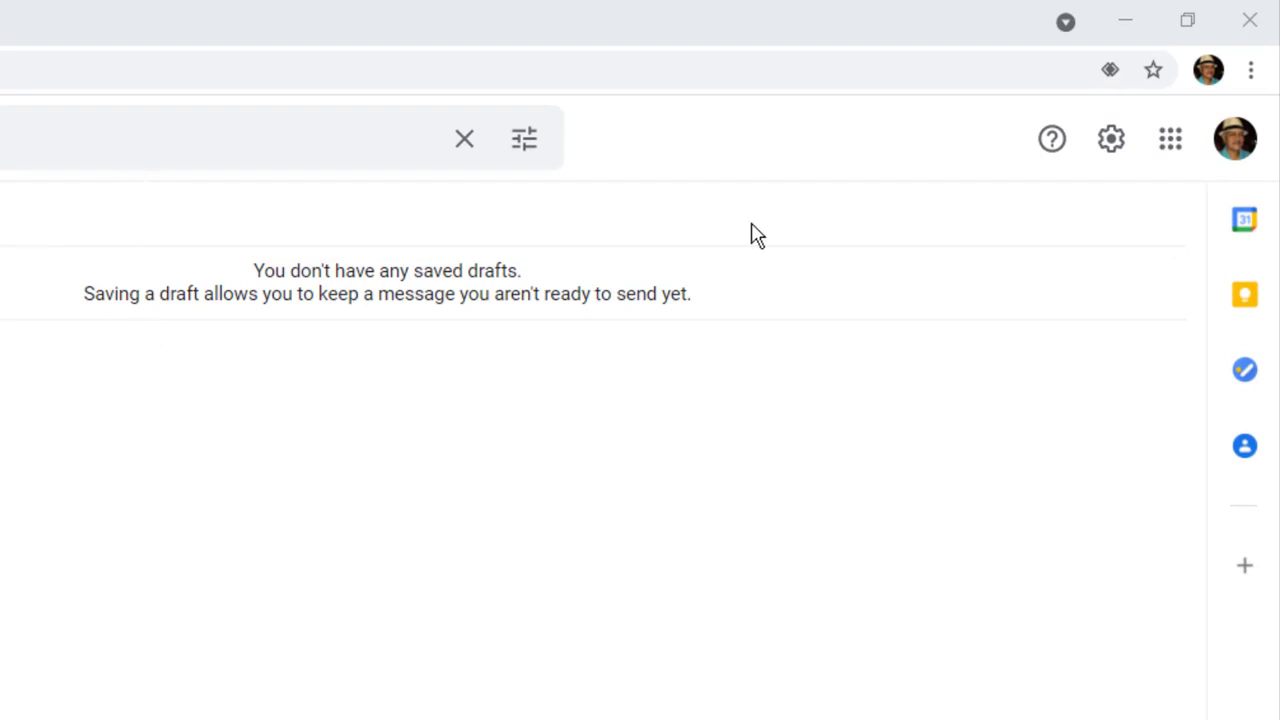
Open Google Sheets from Gmail's Google apps menu
left_click(1172, 155)
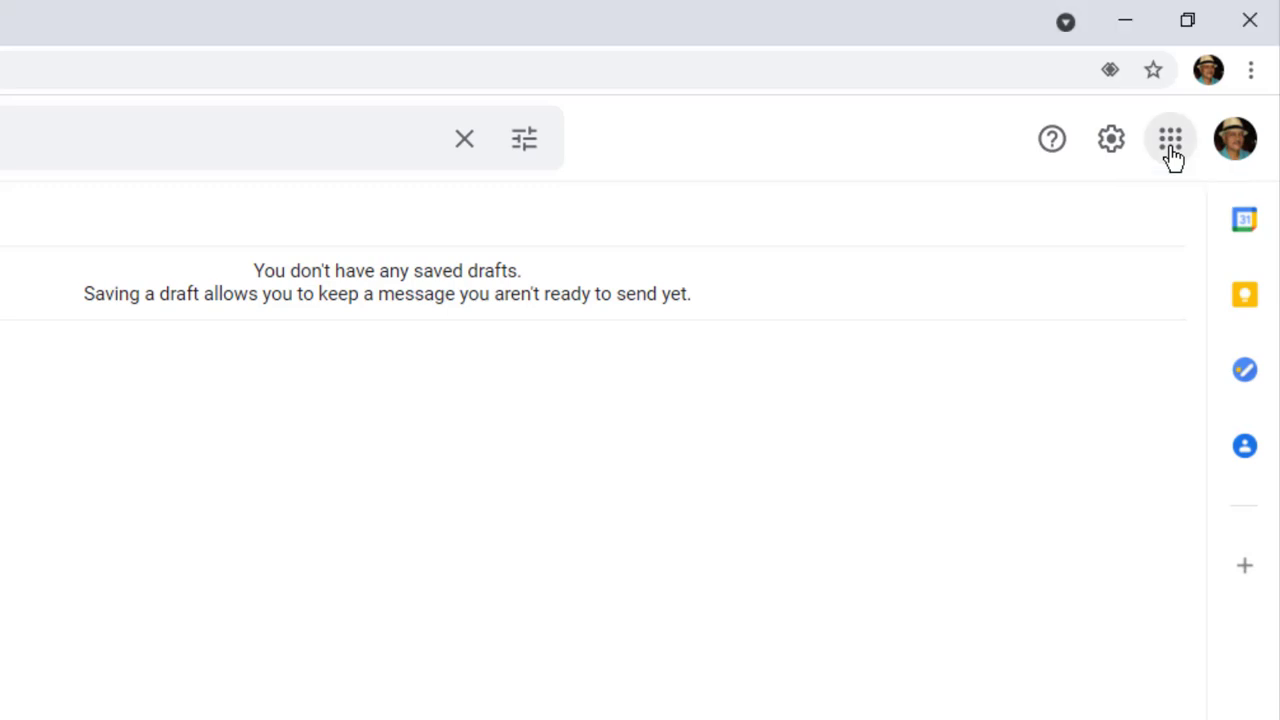
scroll(1087, 510, "down", 2)
scroll(1087, 505, "down", 2)
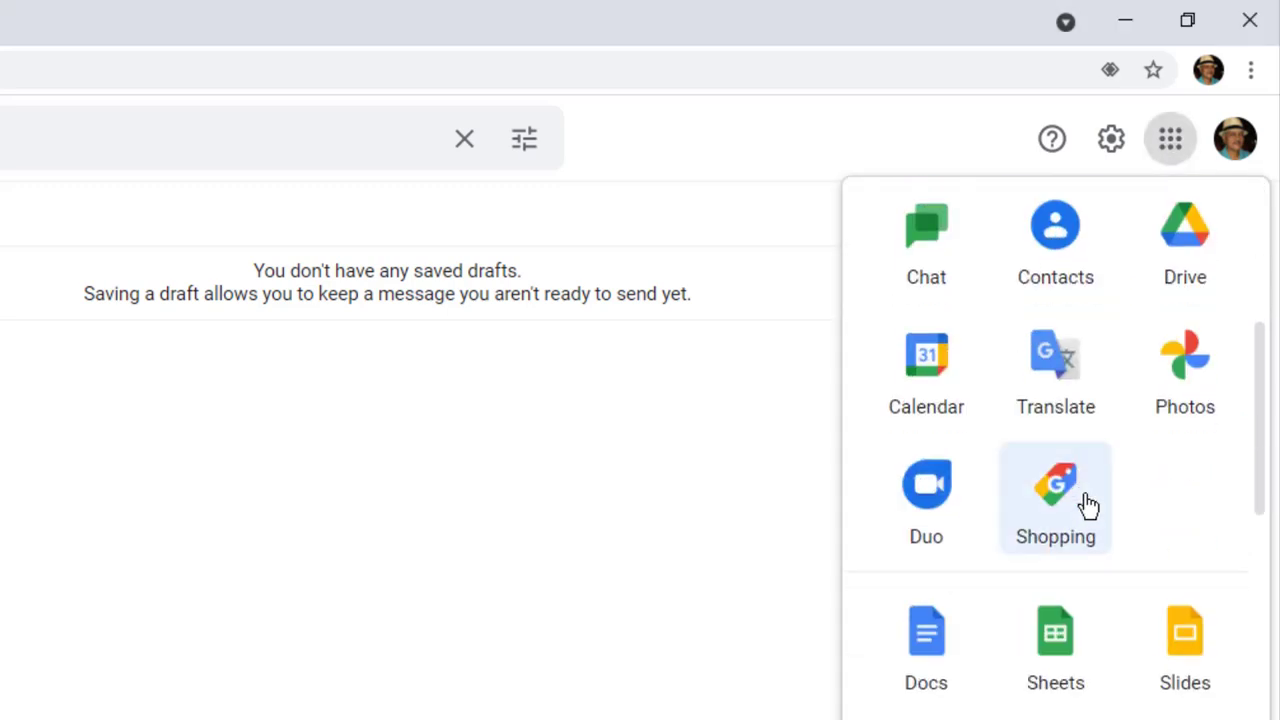
left_click(1055, 651)
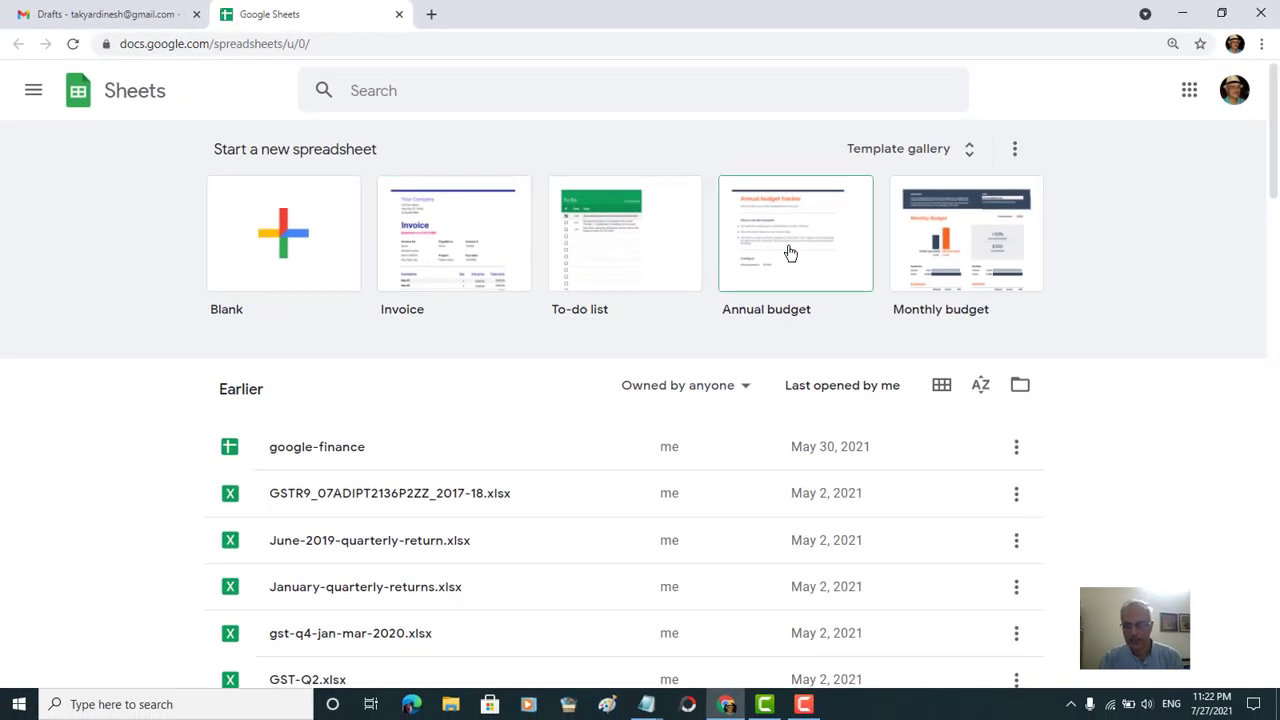
Start a blank spreadsheet and rename it from 'Untitled spreadsheet' to 'AddOne'
left_click(286, 243)
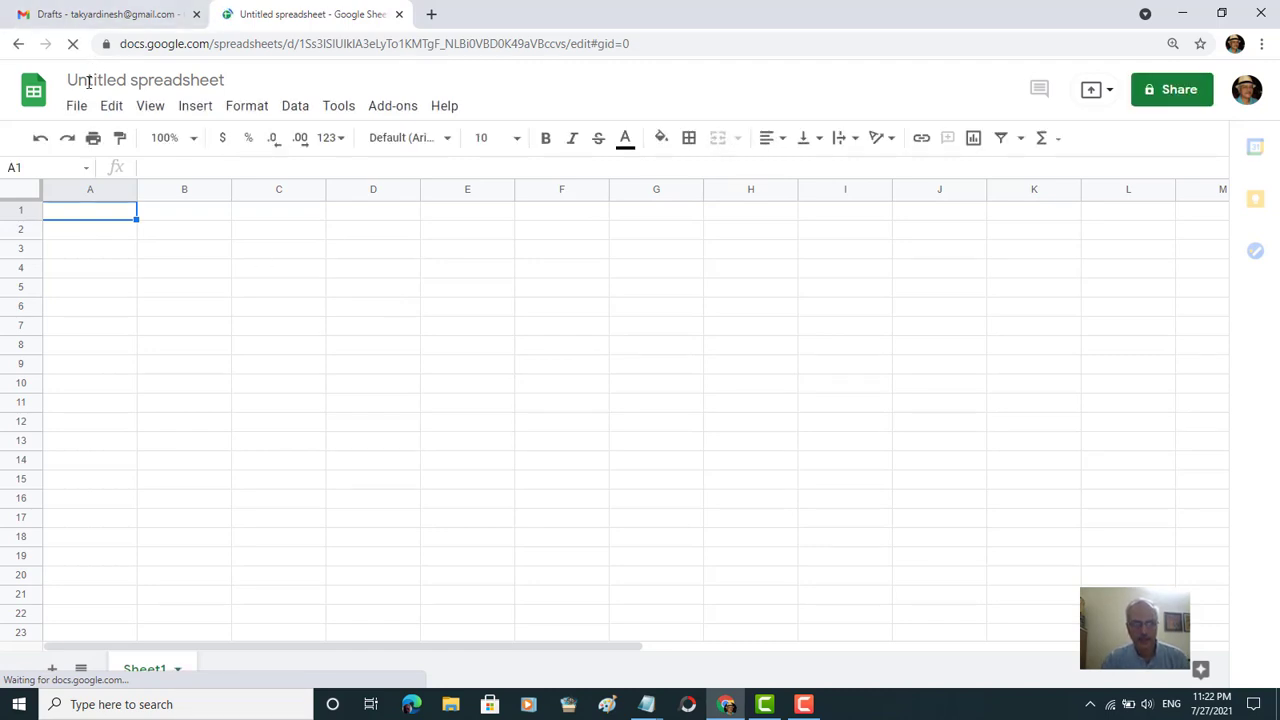
left_click(96, 80)
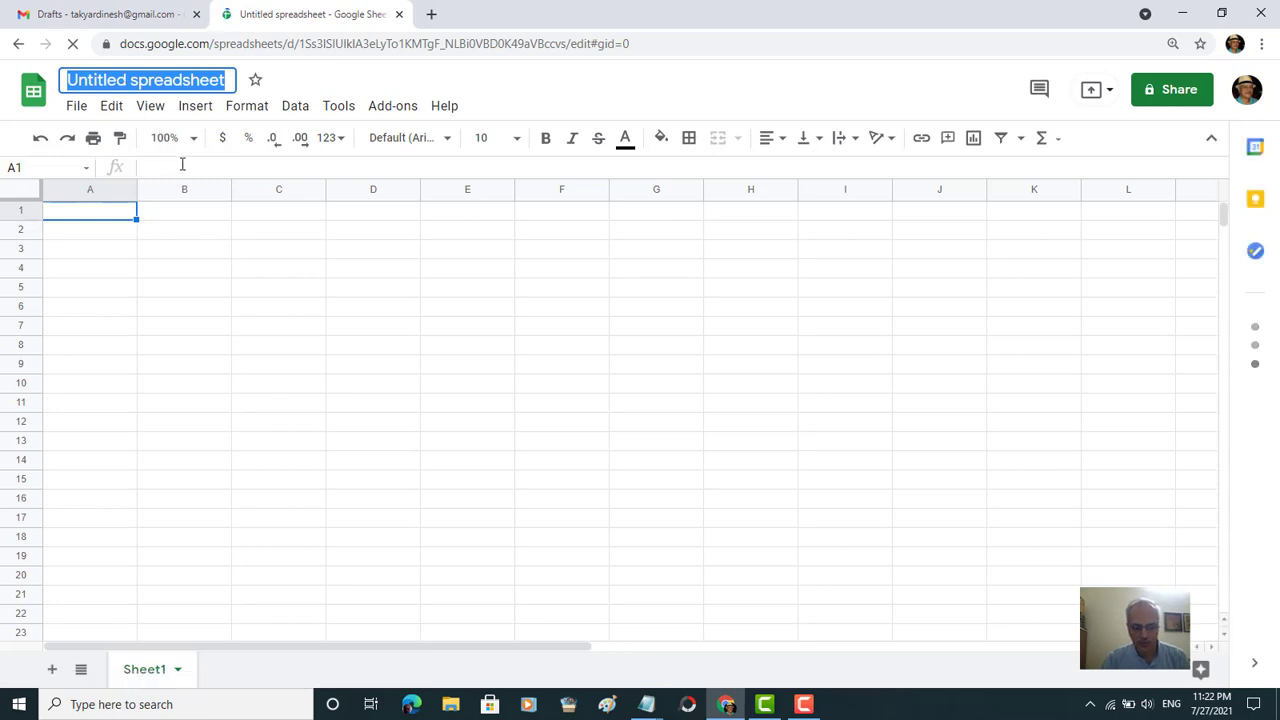
type("Ad")
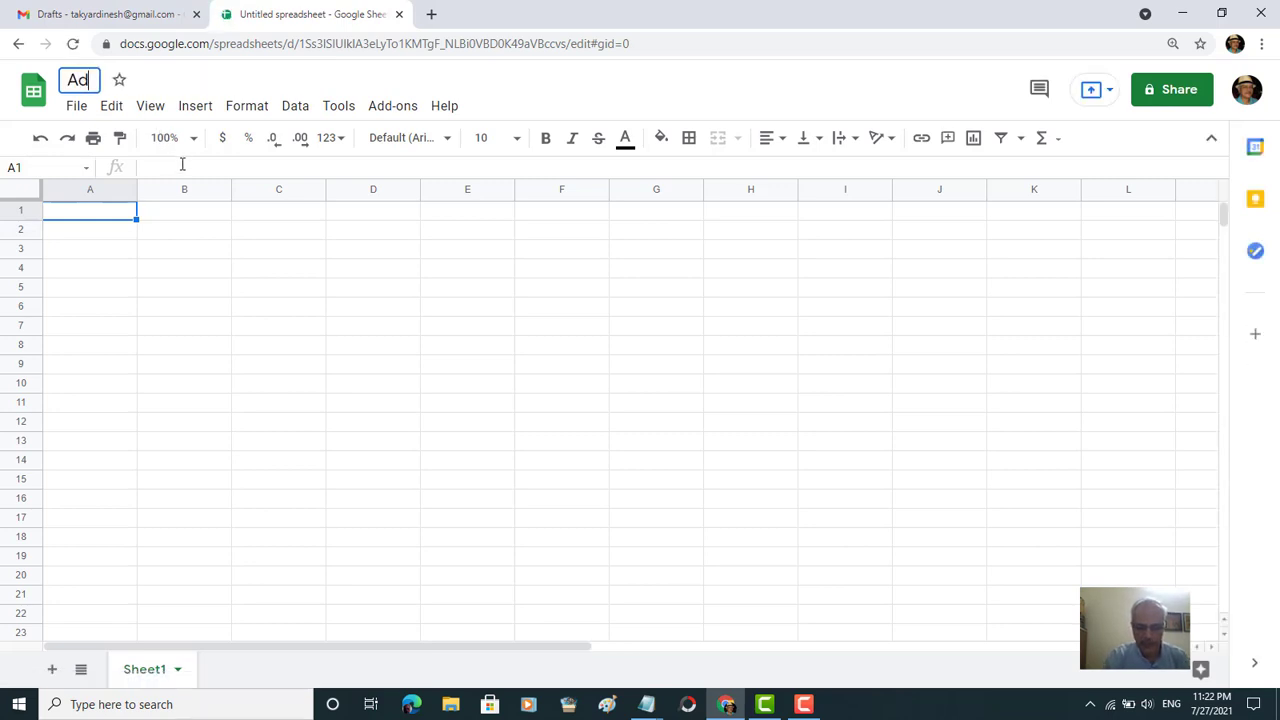
type("dOne")
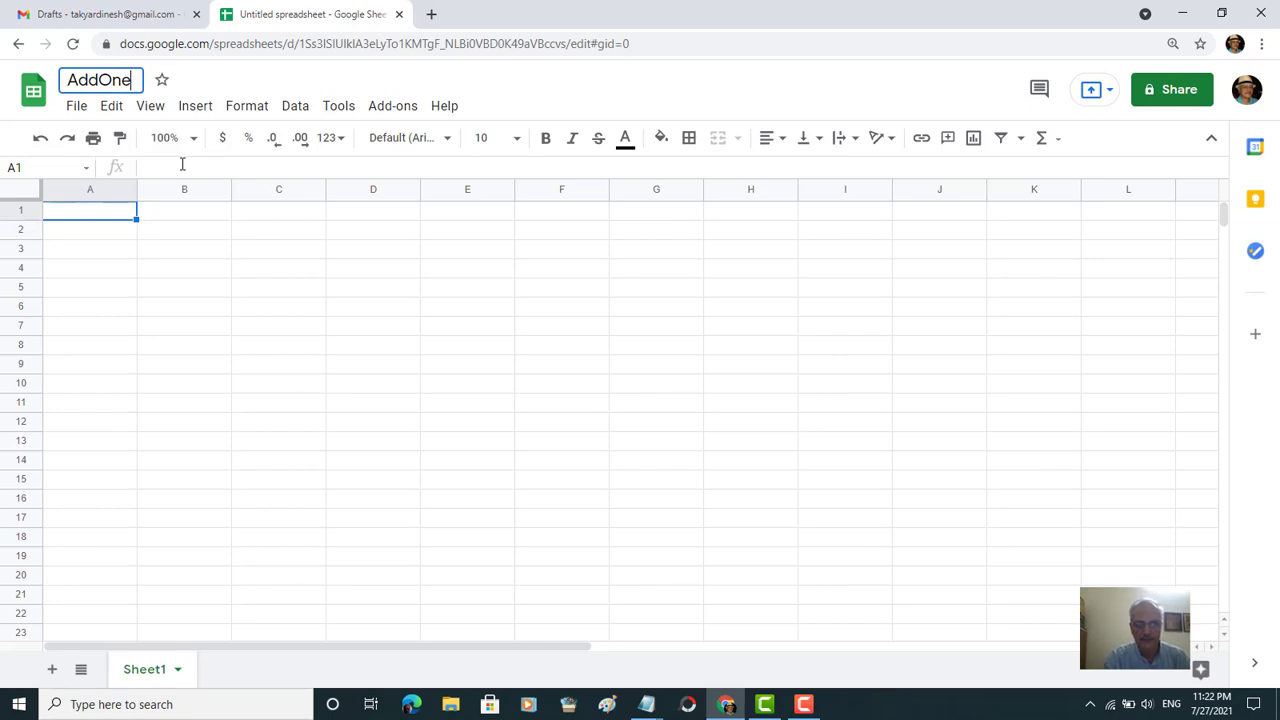
key("Return")
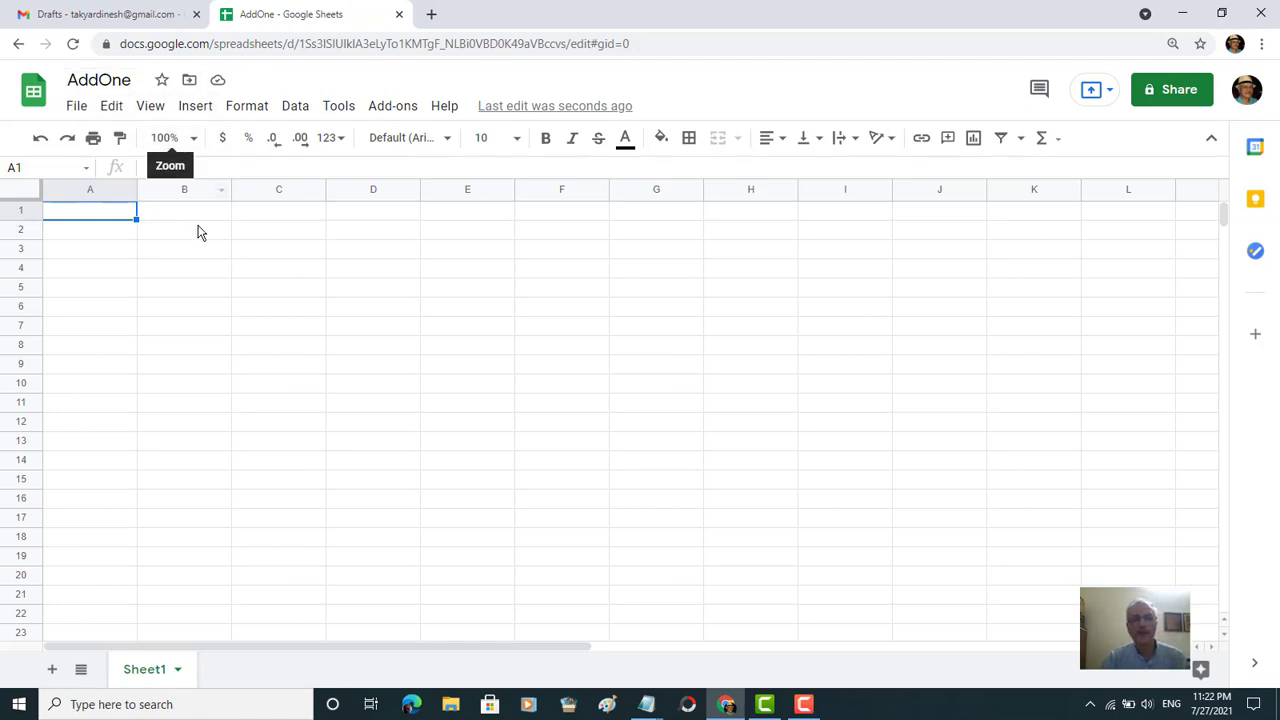
Launch the Script editor from the AddOne spreadsheet's Tools menu
left_click(349, 114)
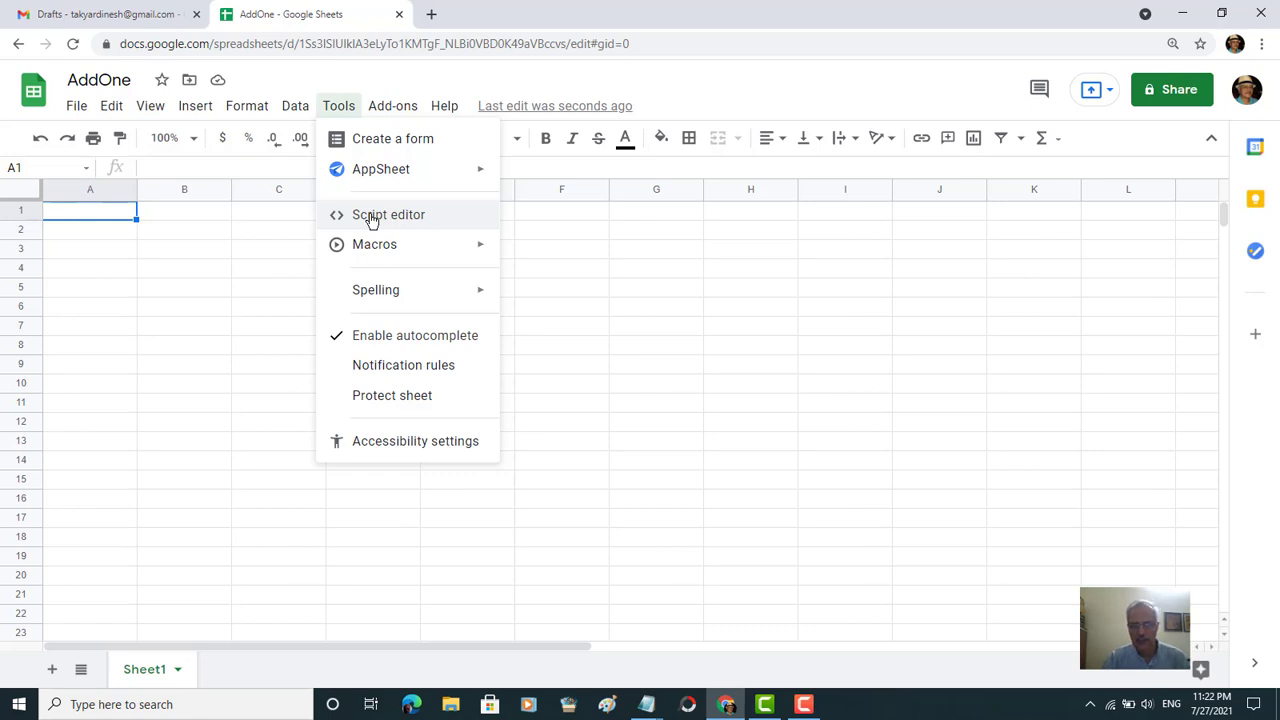
mouse_move(380, 246)
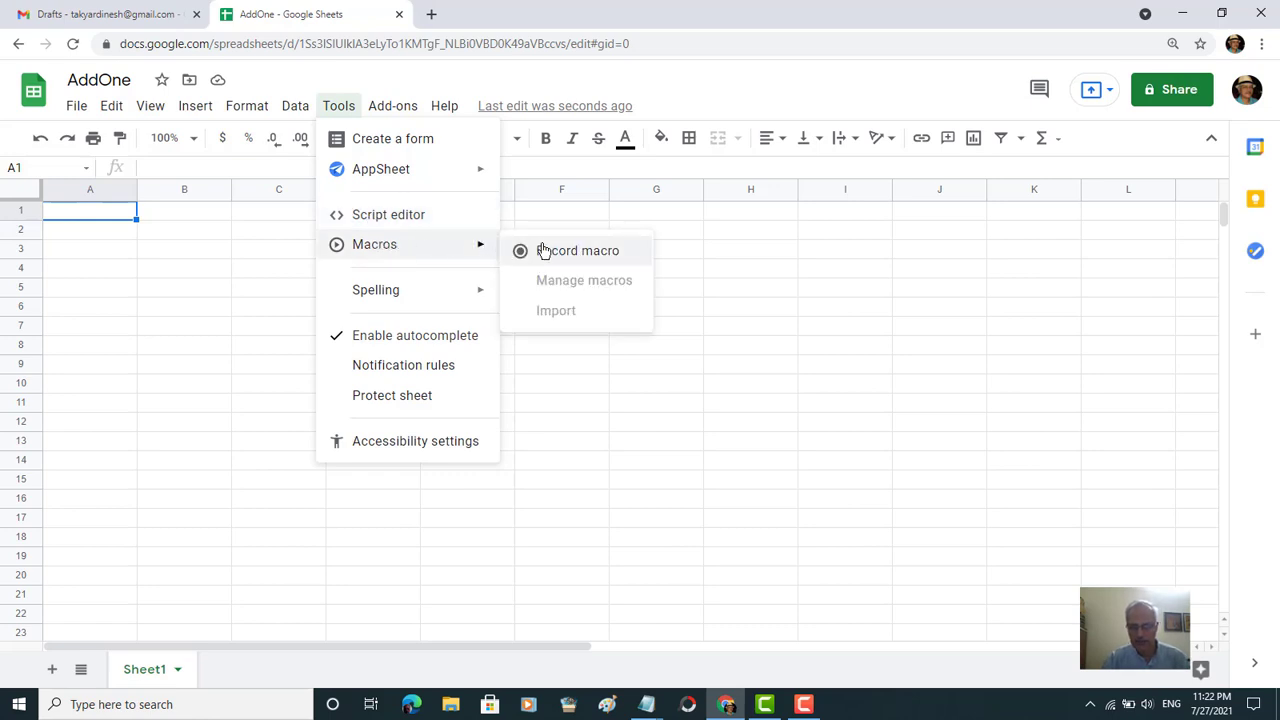
left_click(390, 222)
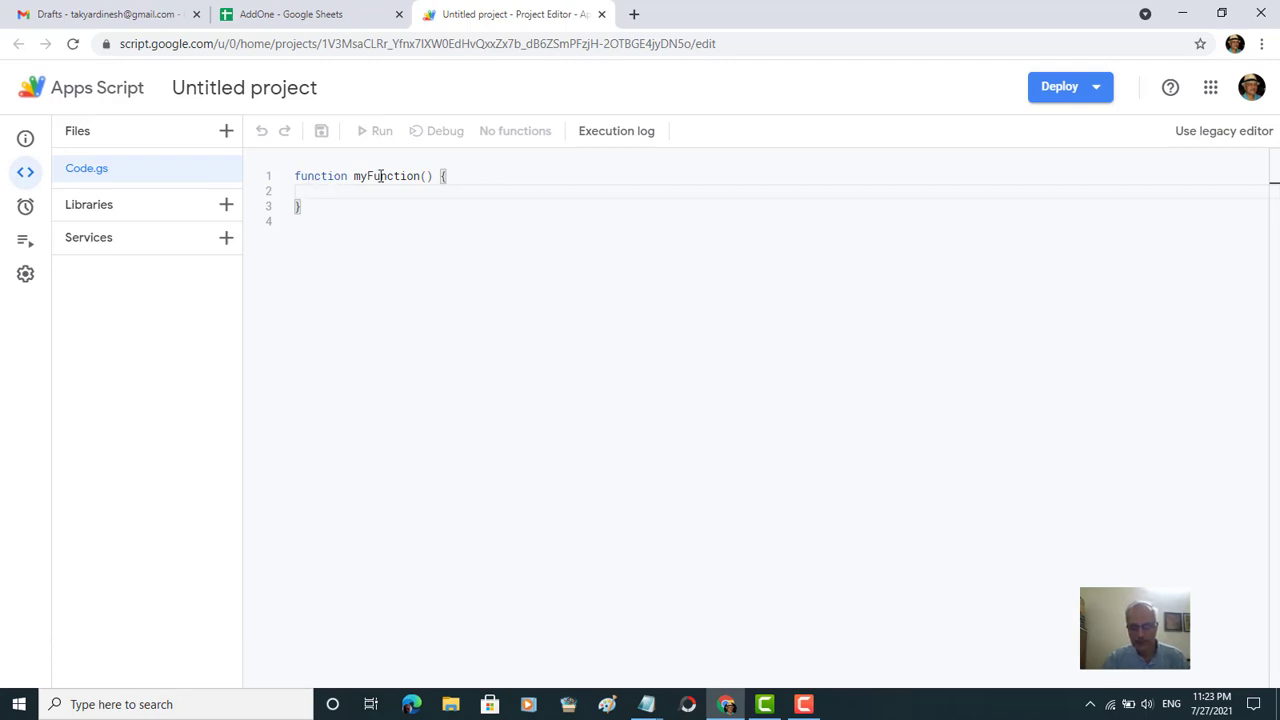
Replace the default myFunction code in Code.gs with the pasted AddOne function
left_click(480, 177)
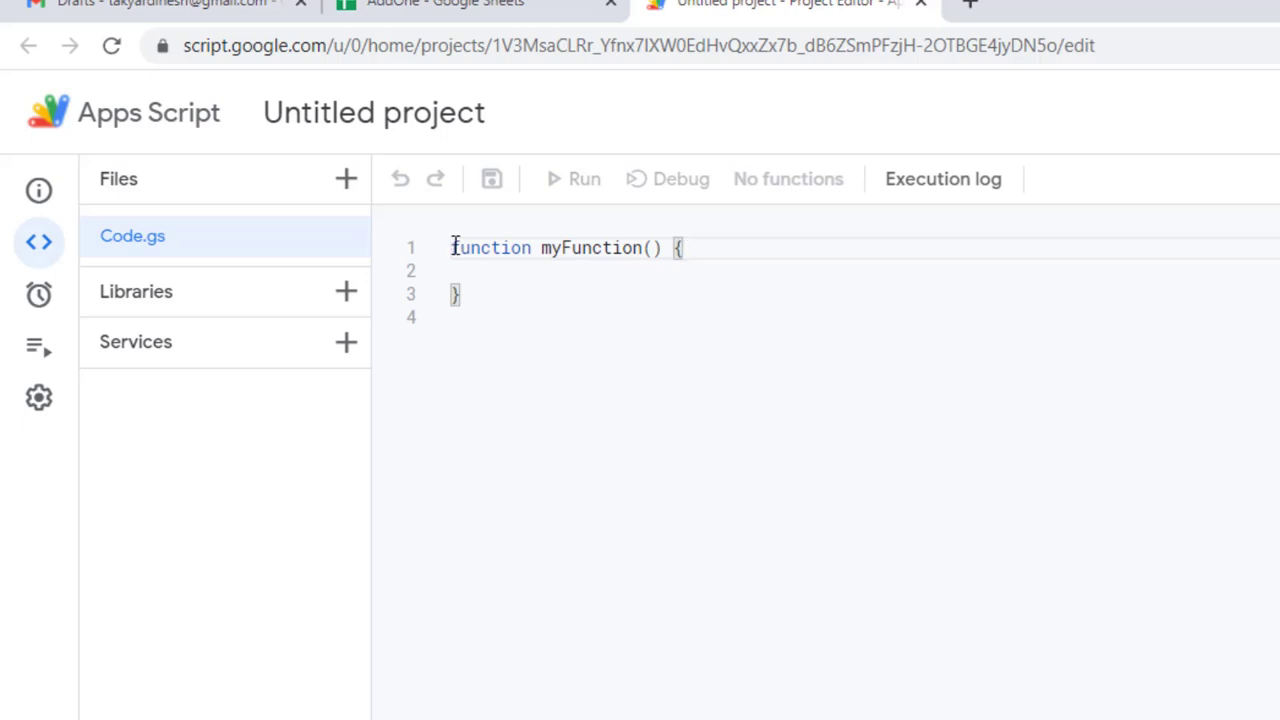
left_click_drag(452, 247, 459, 295)
key("Delete")
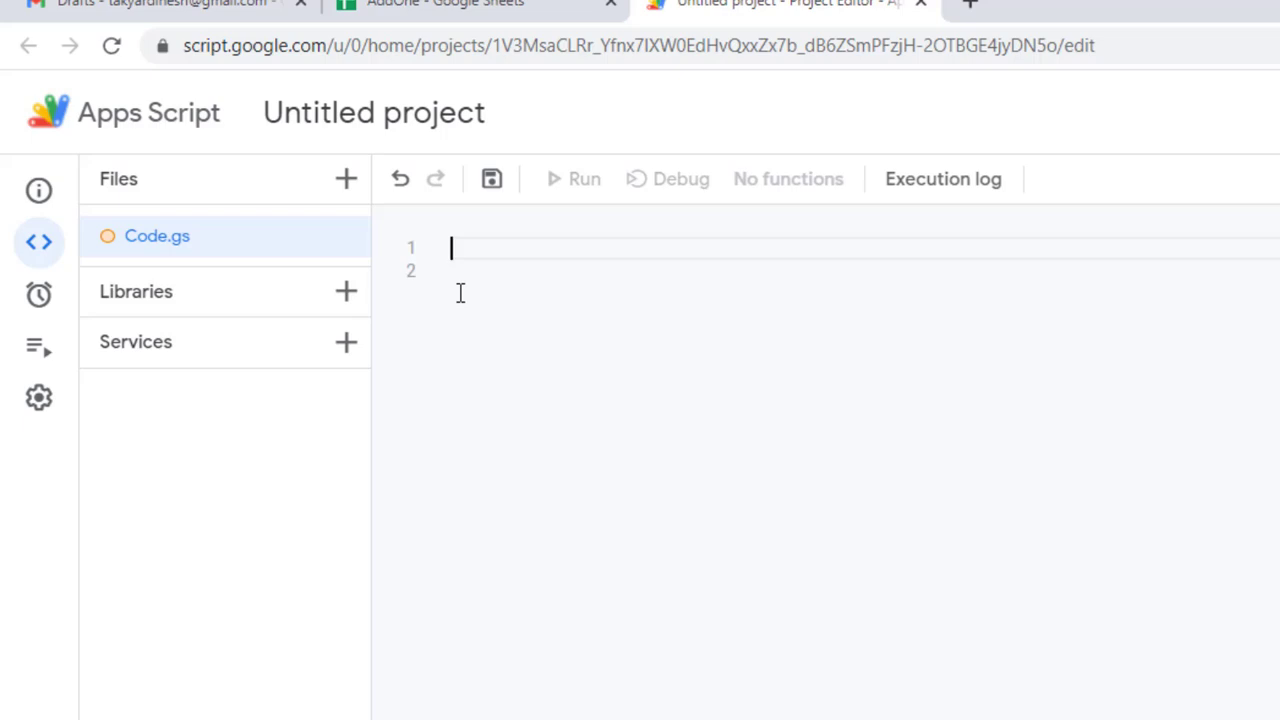
type("function AddOne() {   var cell = SpreadsheetApp.getActiveSheet().getActiveCell();   var value = cell.getValue() * 1;   cell.setValue(value+1); }")
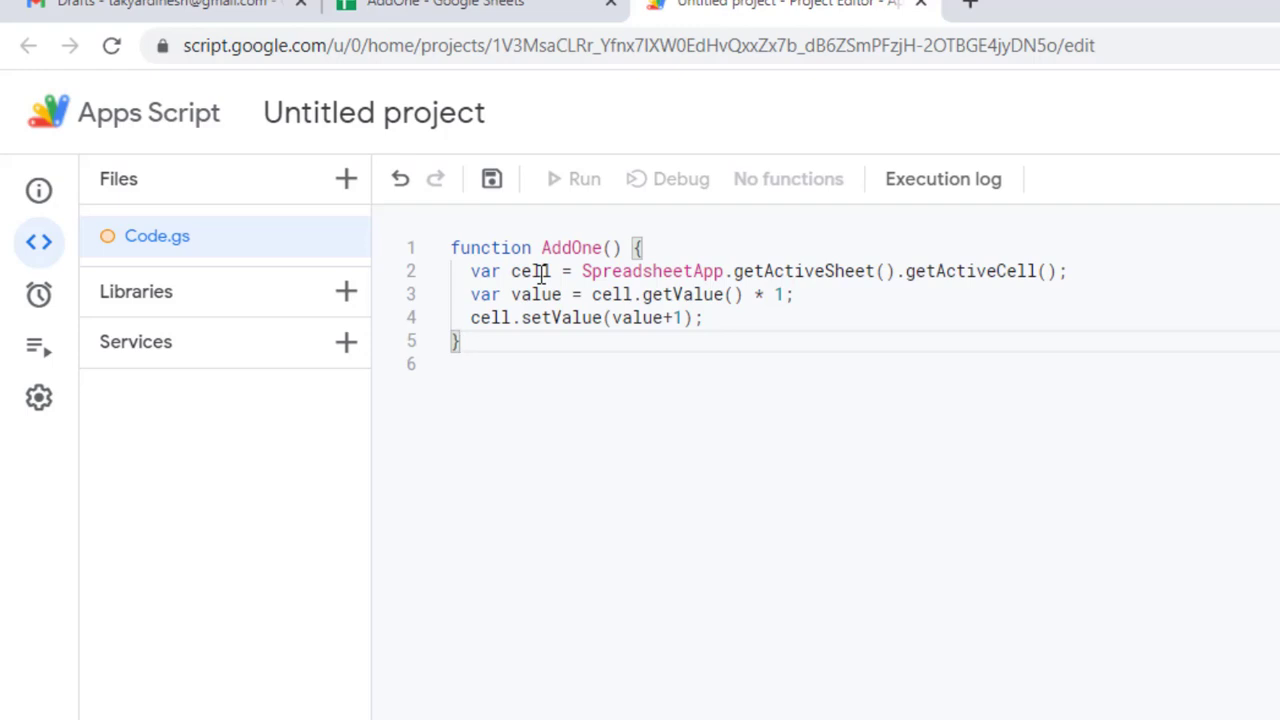
left_click(954, 271)
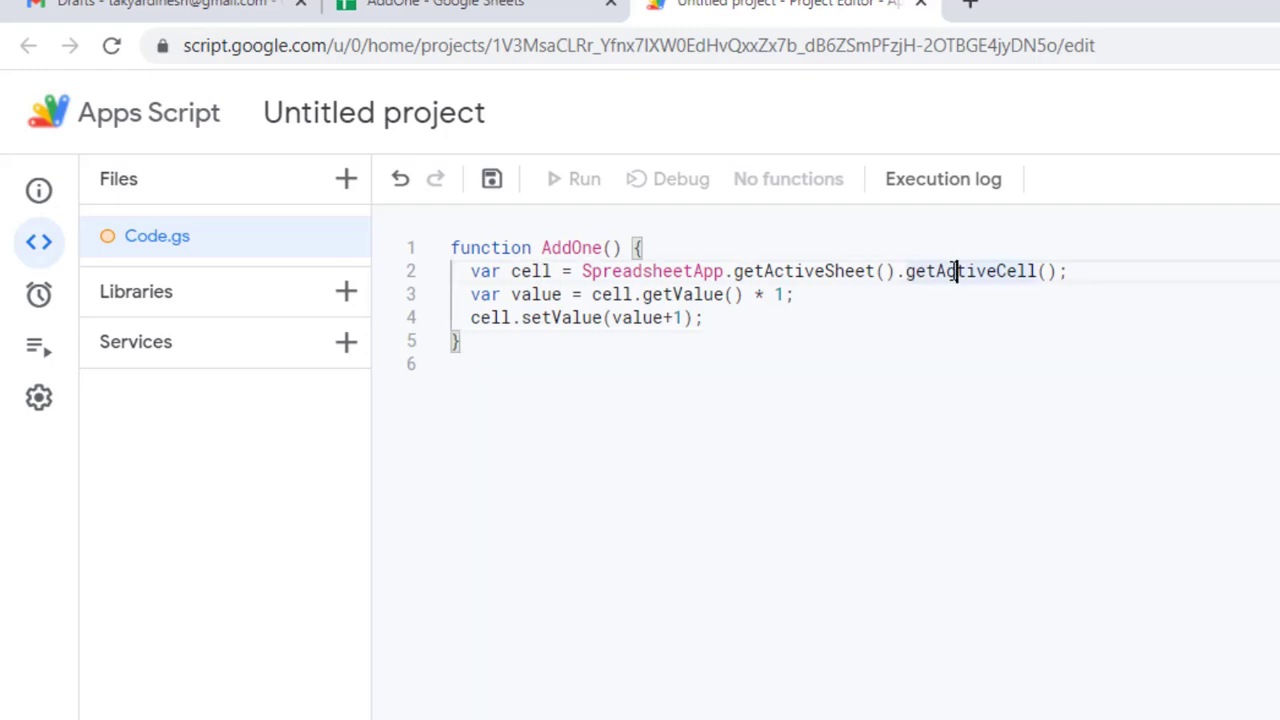
left_click(663, 271)
left_click(797, 271)
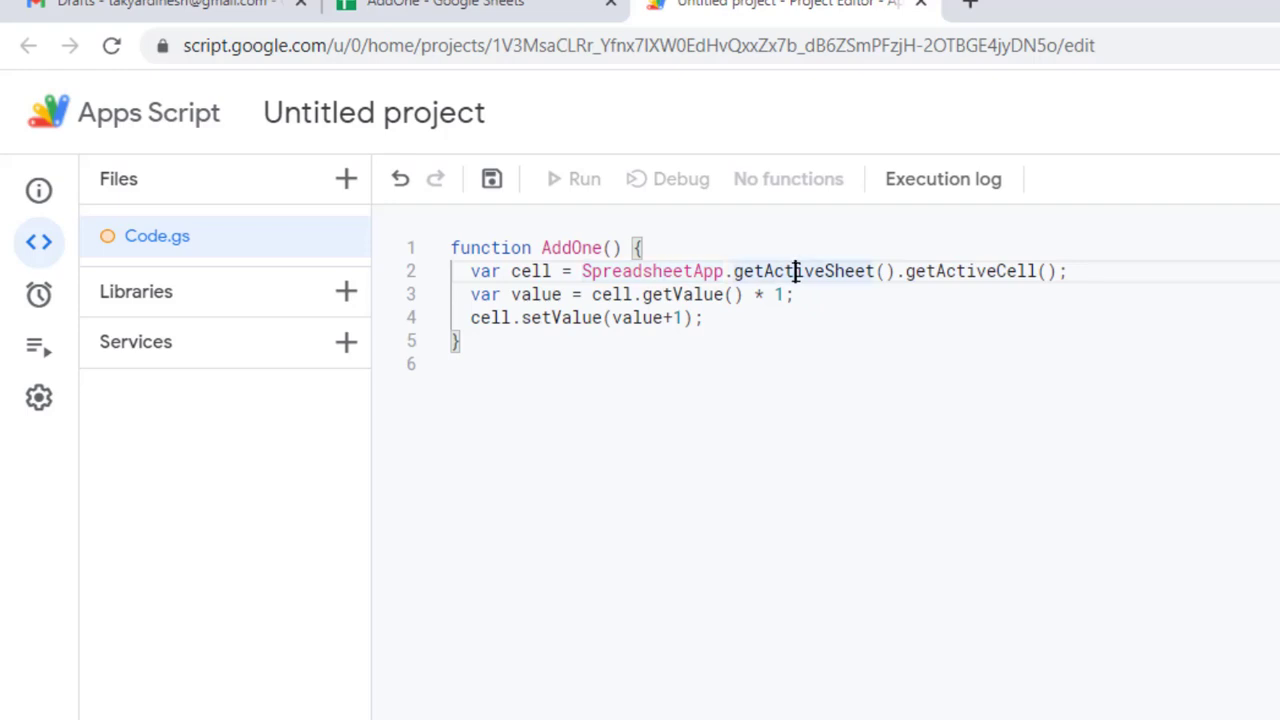
left_click(958, 271)
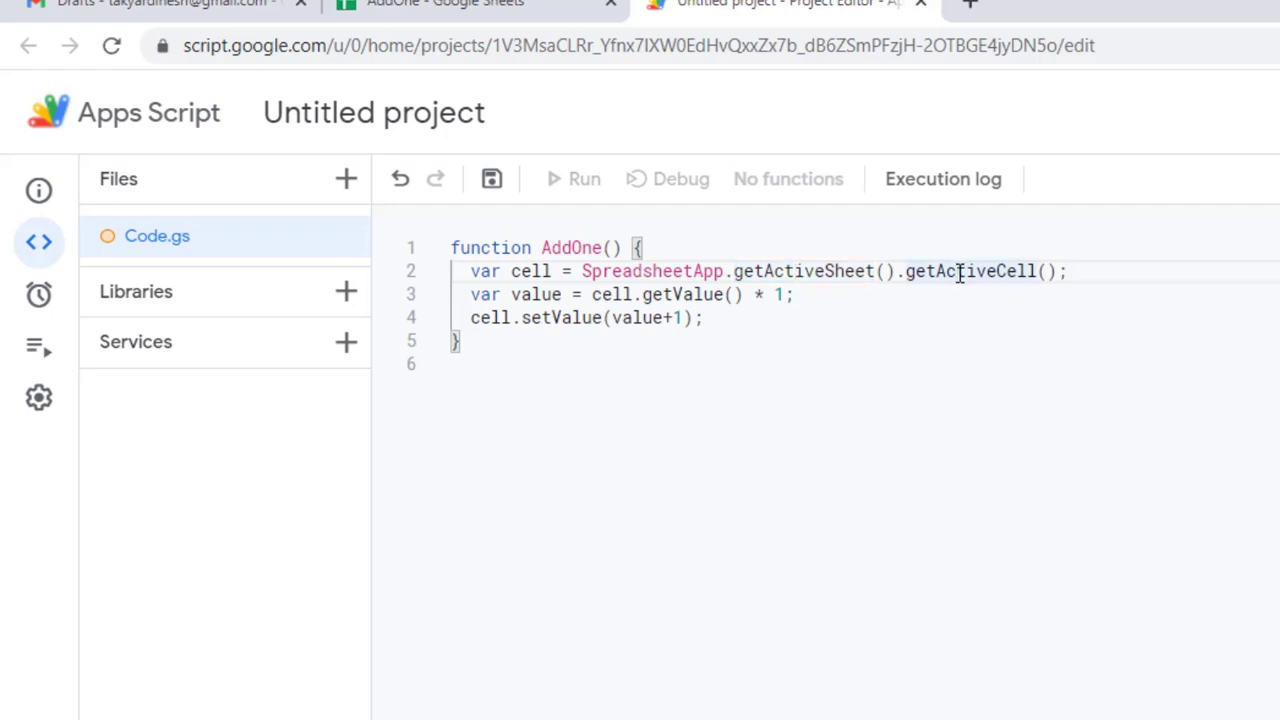
left_click(1096, 278)
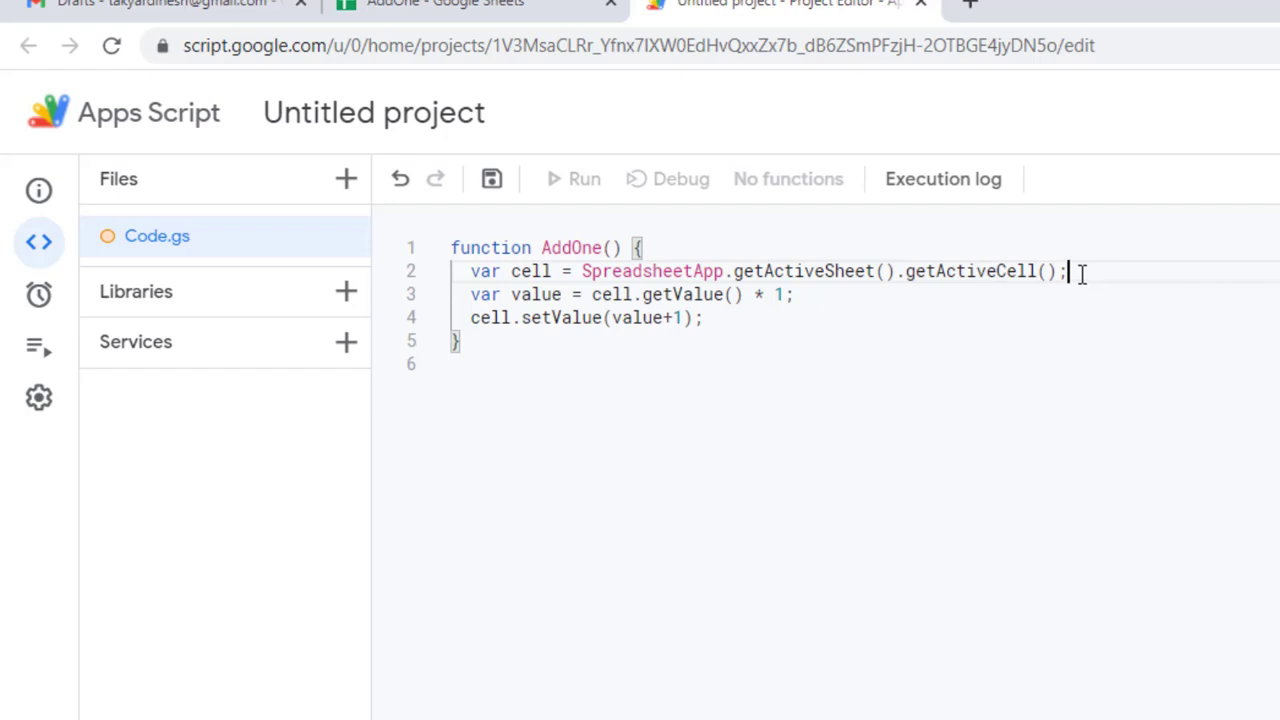
left_click(522, 294)
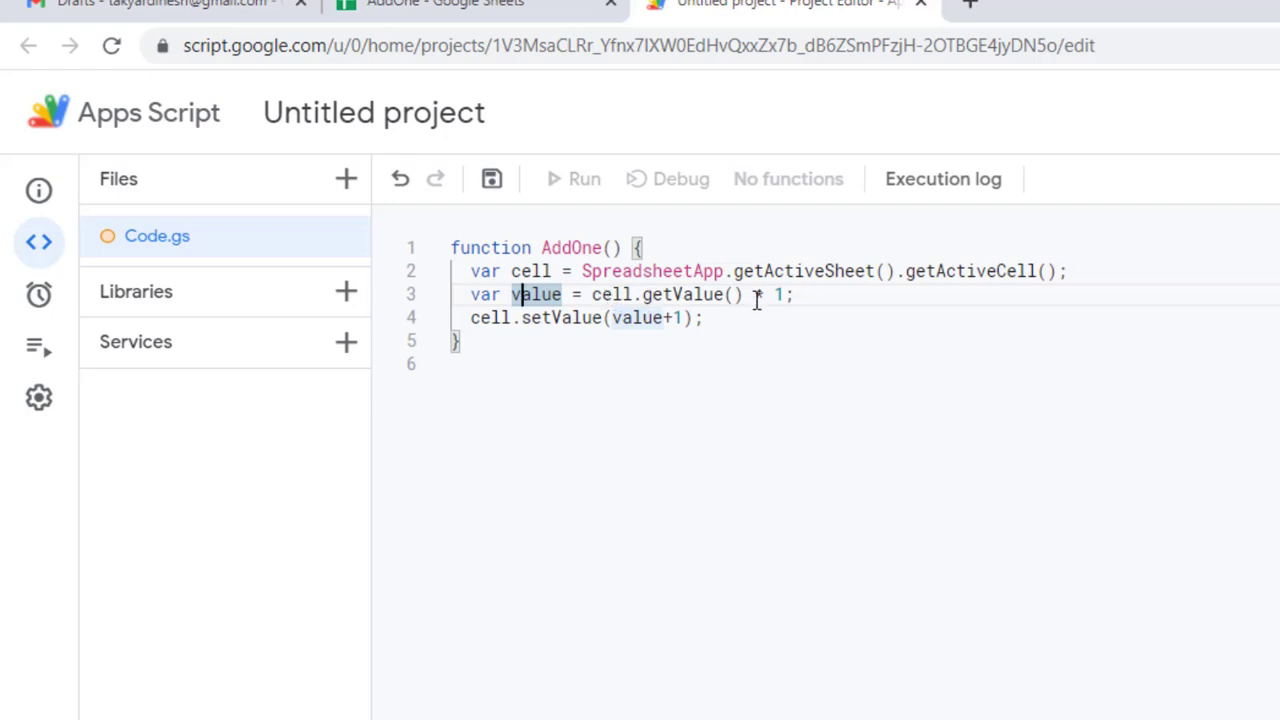
left_click(728, 315)
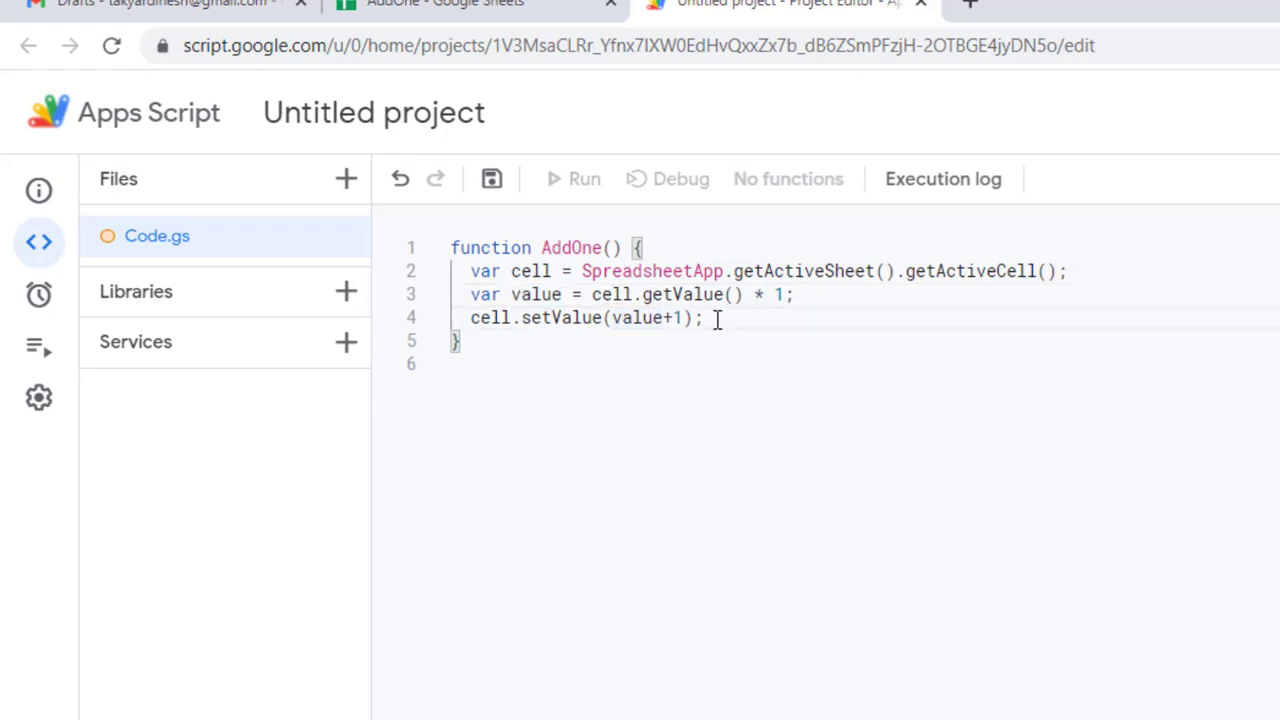
left_click(526, 327)
key("BackSpace")
type("s")
left_click(626, 318)
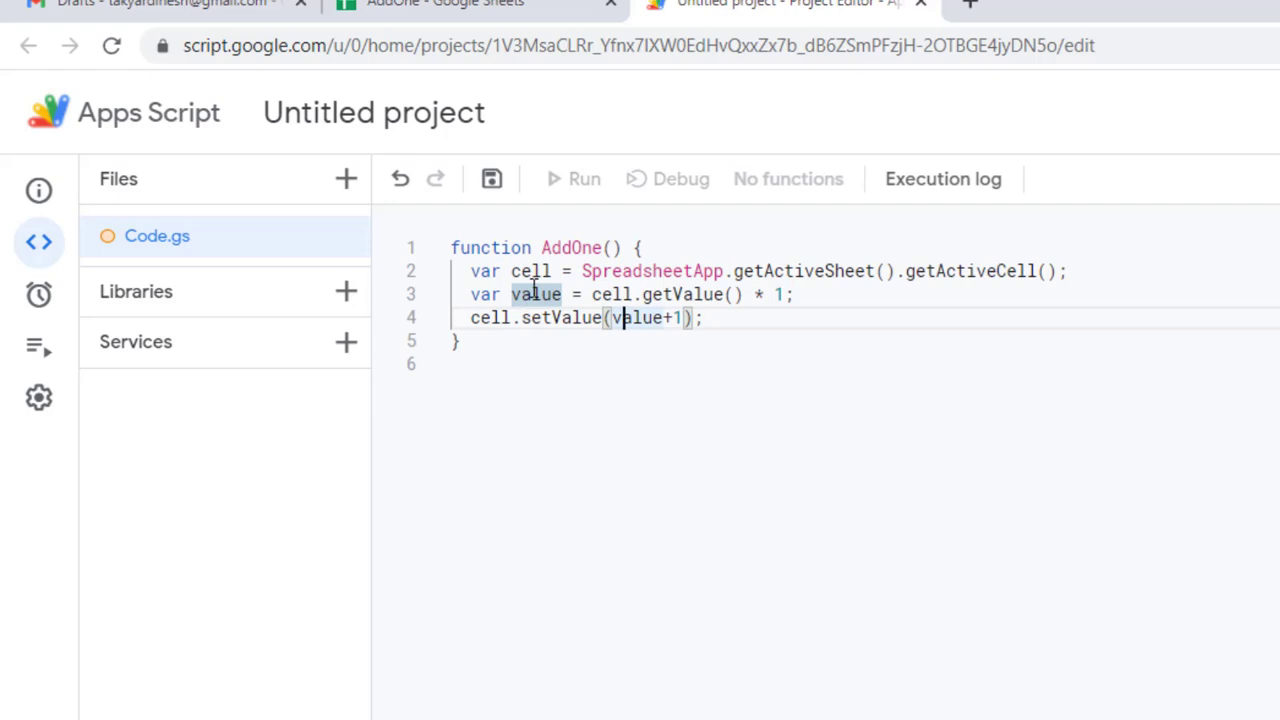
left_click(723, 320)
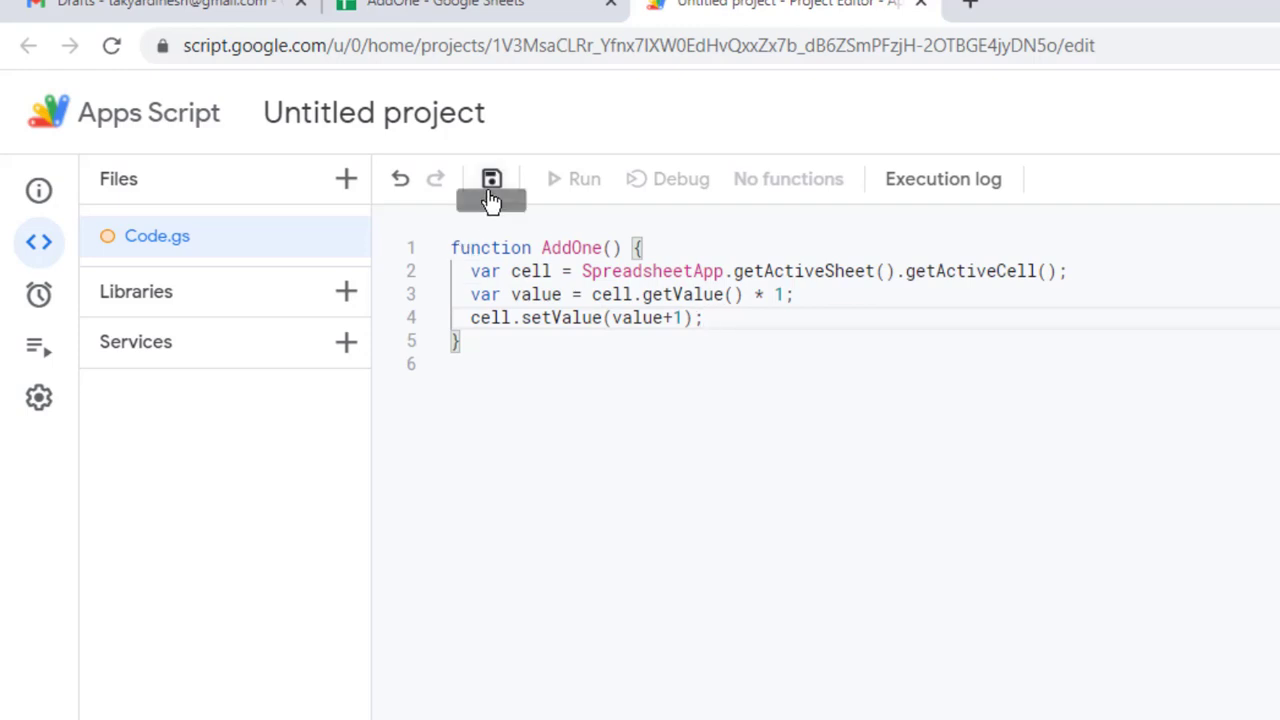
Rename the untitled Apps Script project to 'AddOne' and save the project
left_click(432, 124)
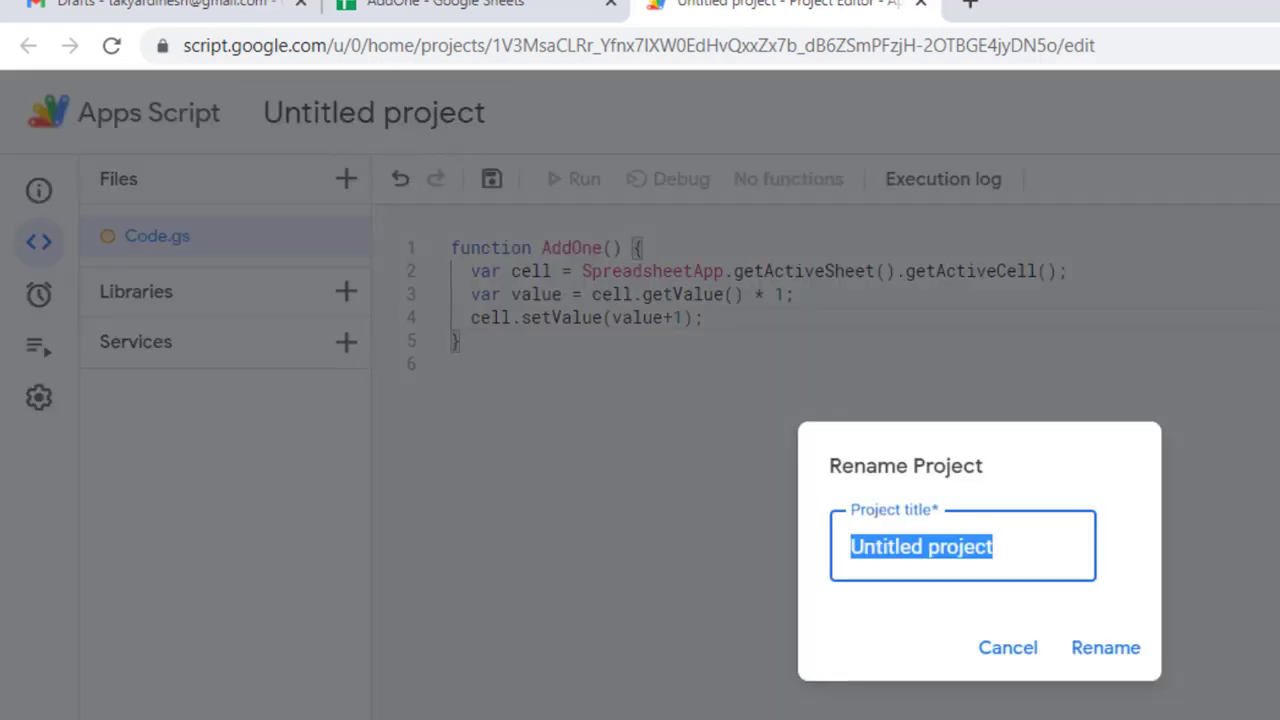
type("A")
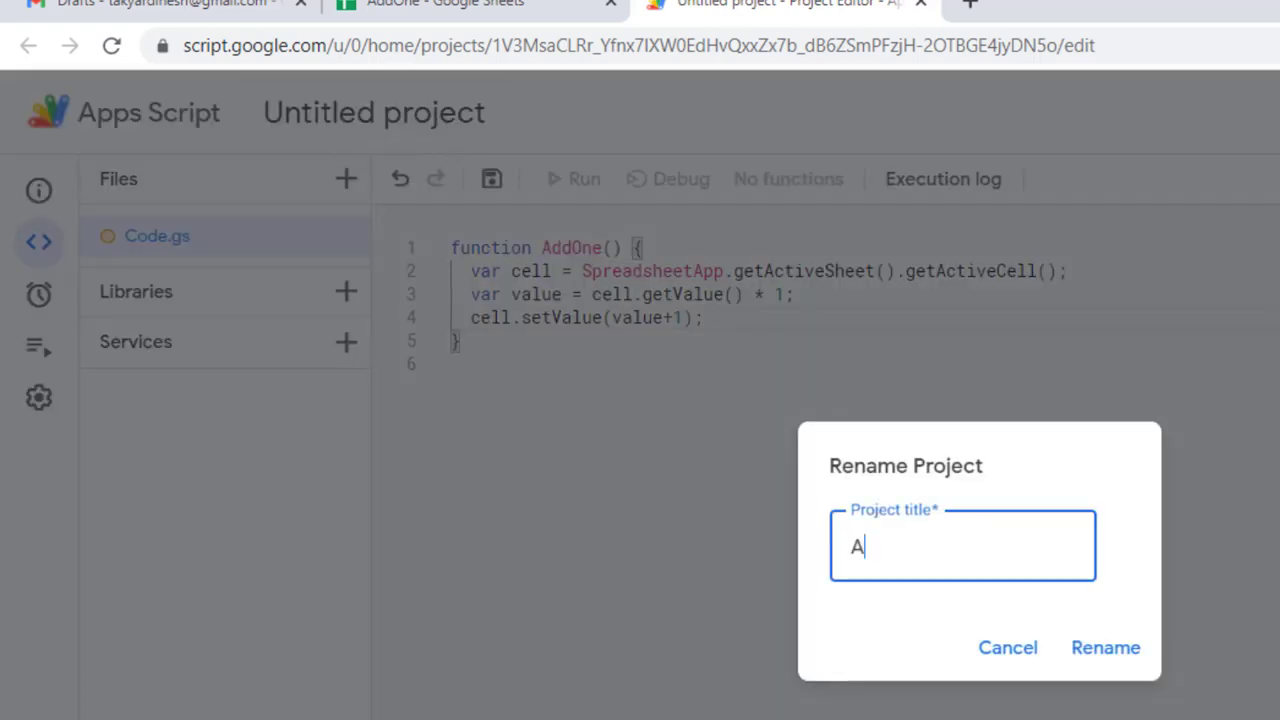
type("ddOne")
left_click(1105, 652)
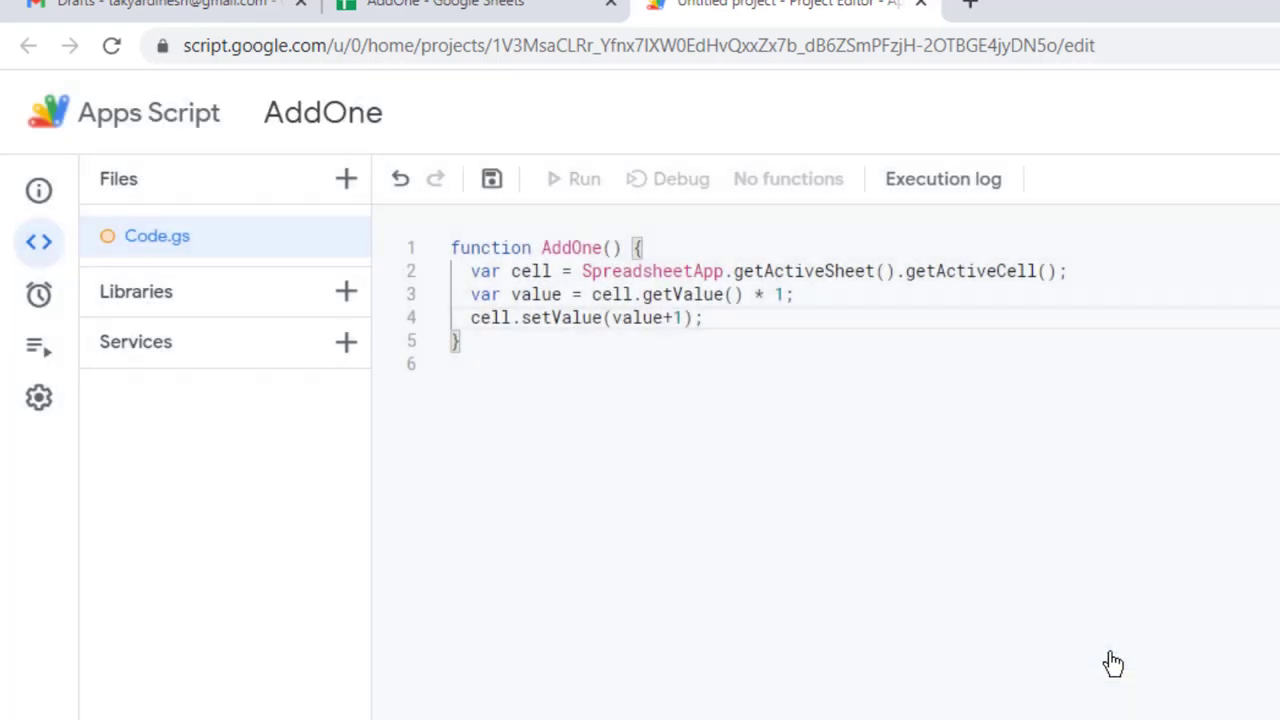
left_click(494, 184)
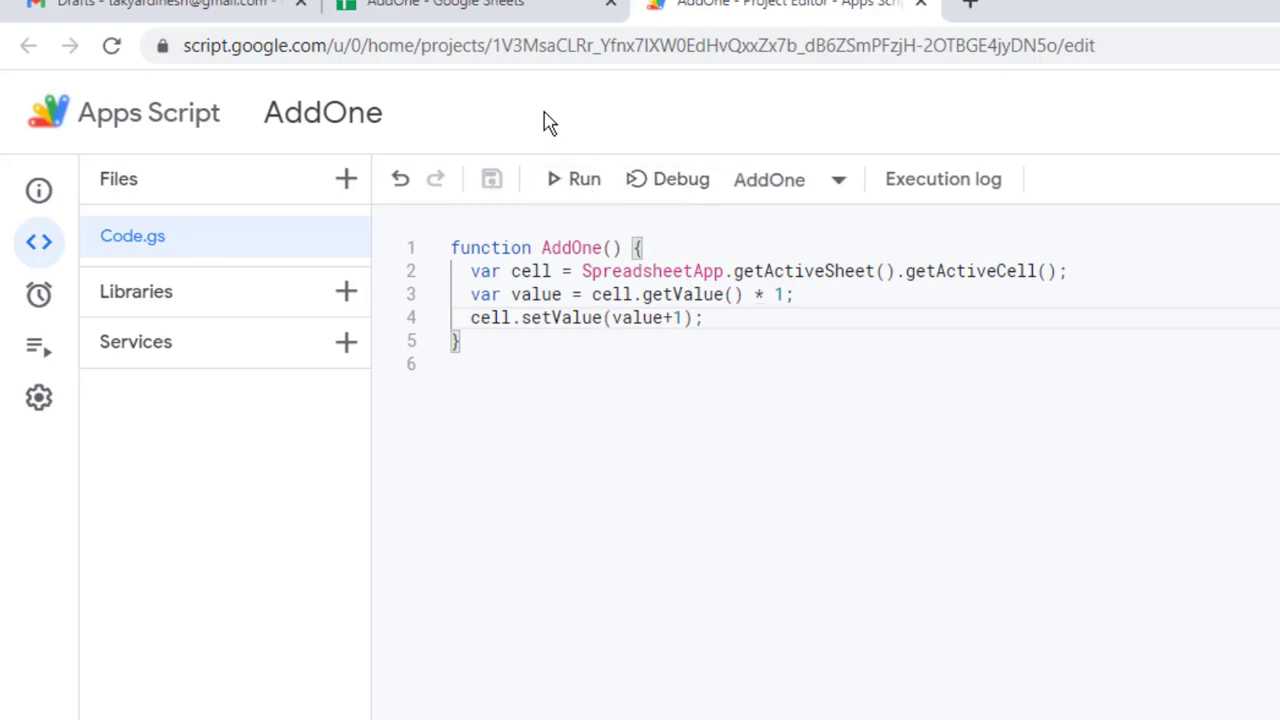
Enter 20 in cell A1 of the AddOne spreadsheet and reselect A1
left_click(495, 8)
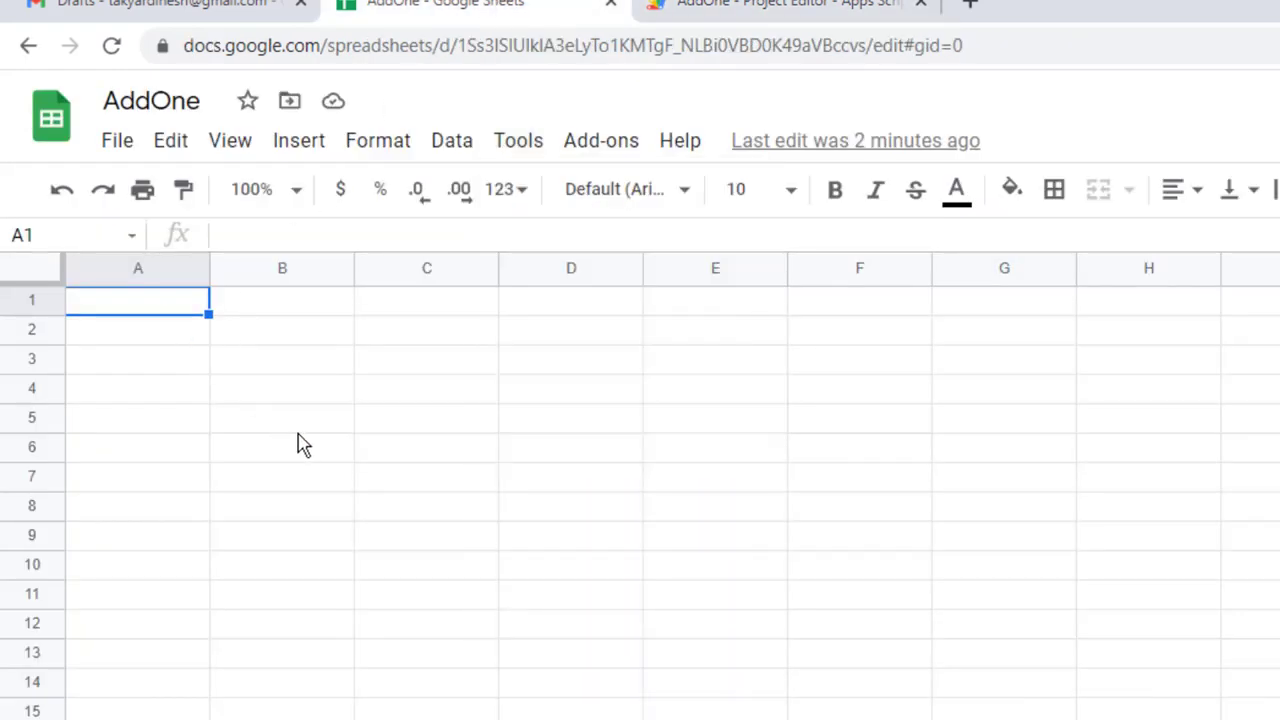
type("20")
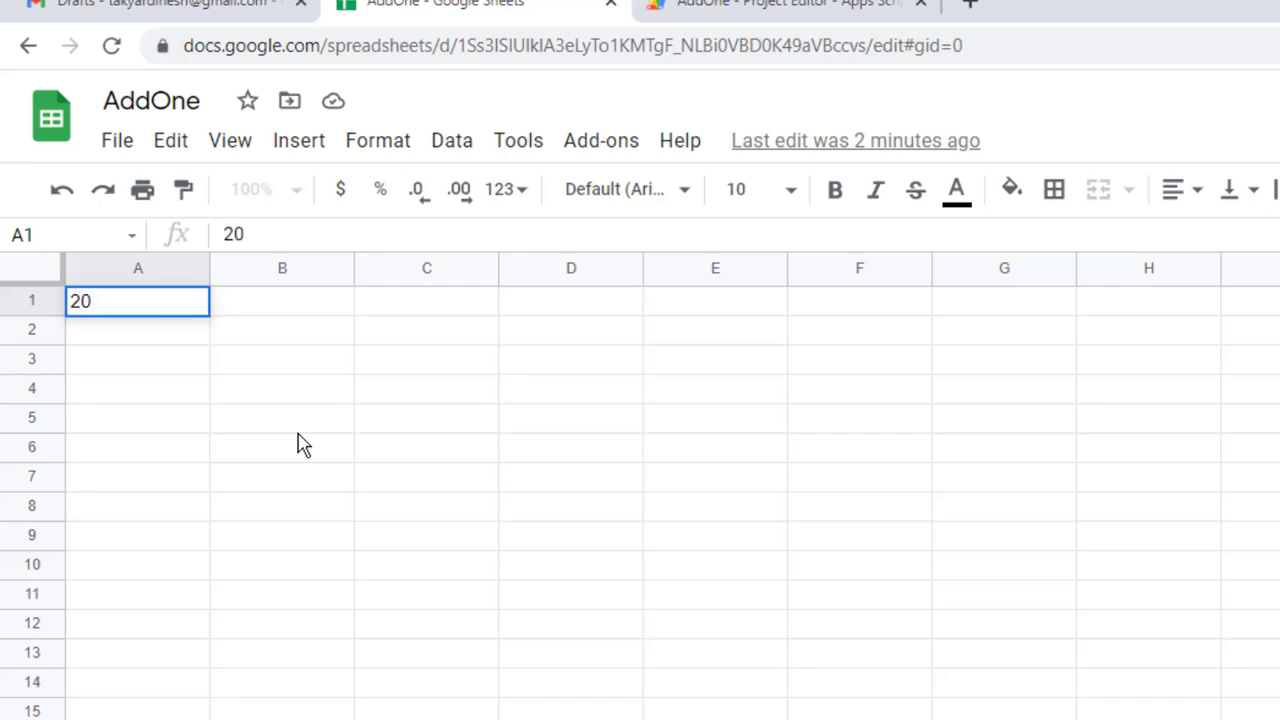
key("Return")
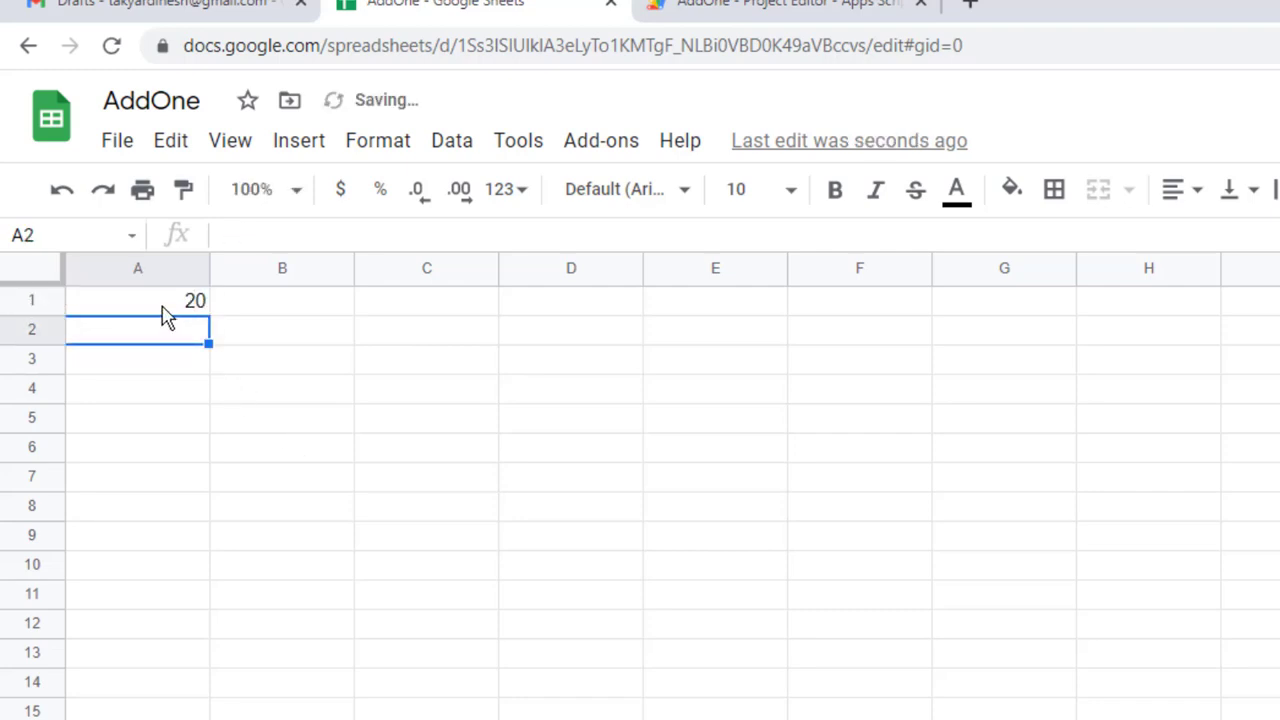
left_click(162, 308)
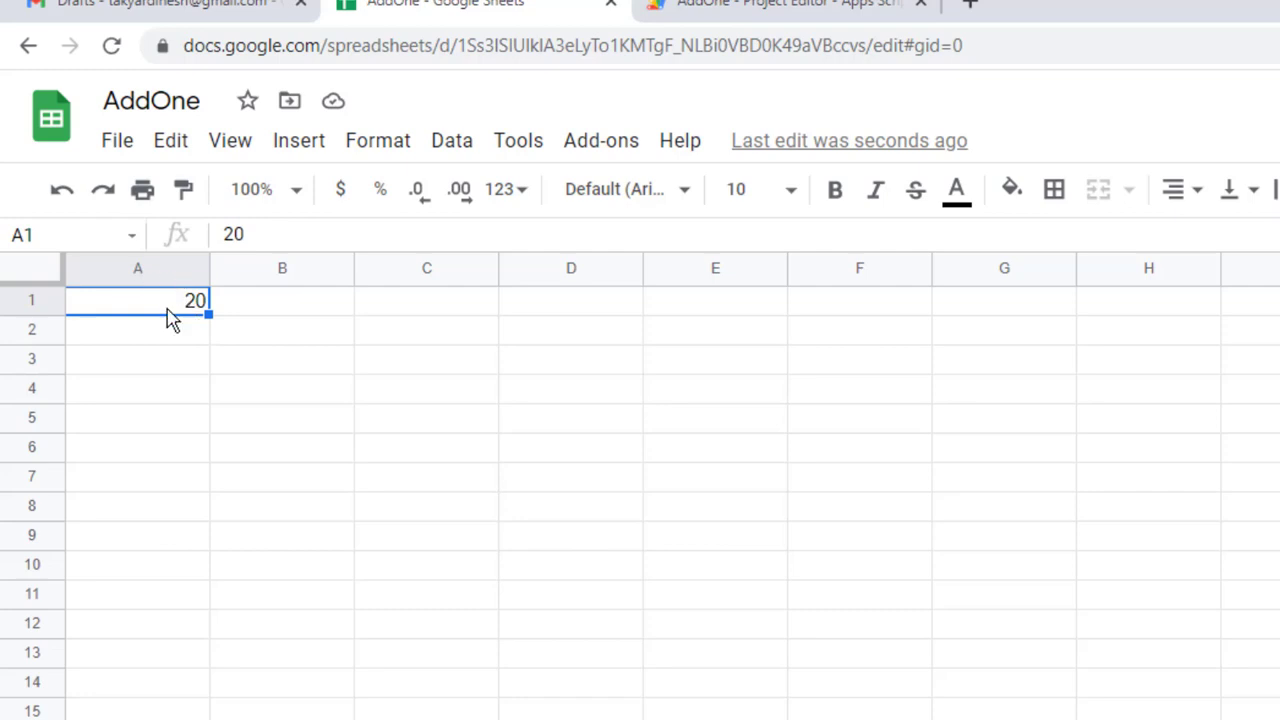
Run the AddOne function from the Apps Script project
left_click(588, 28)
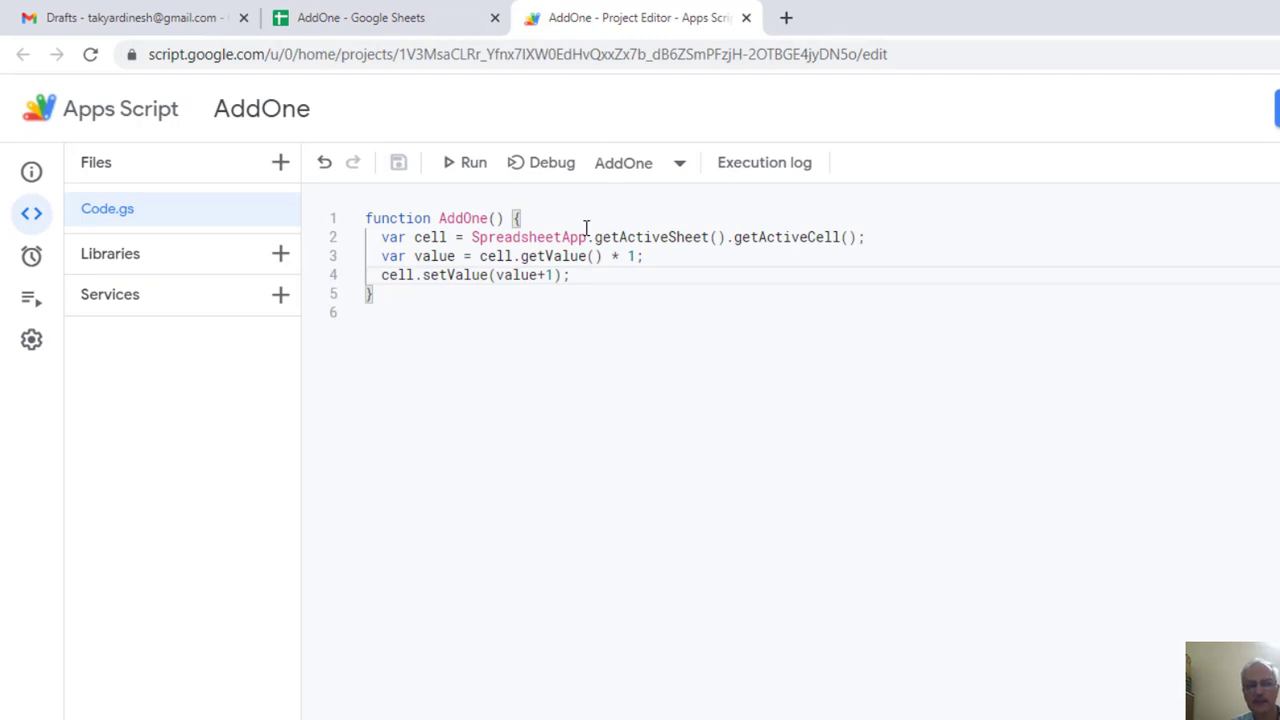
left_click(471, 170)
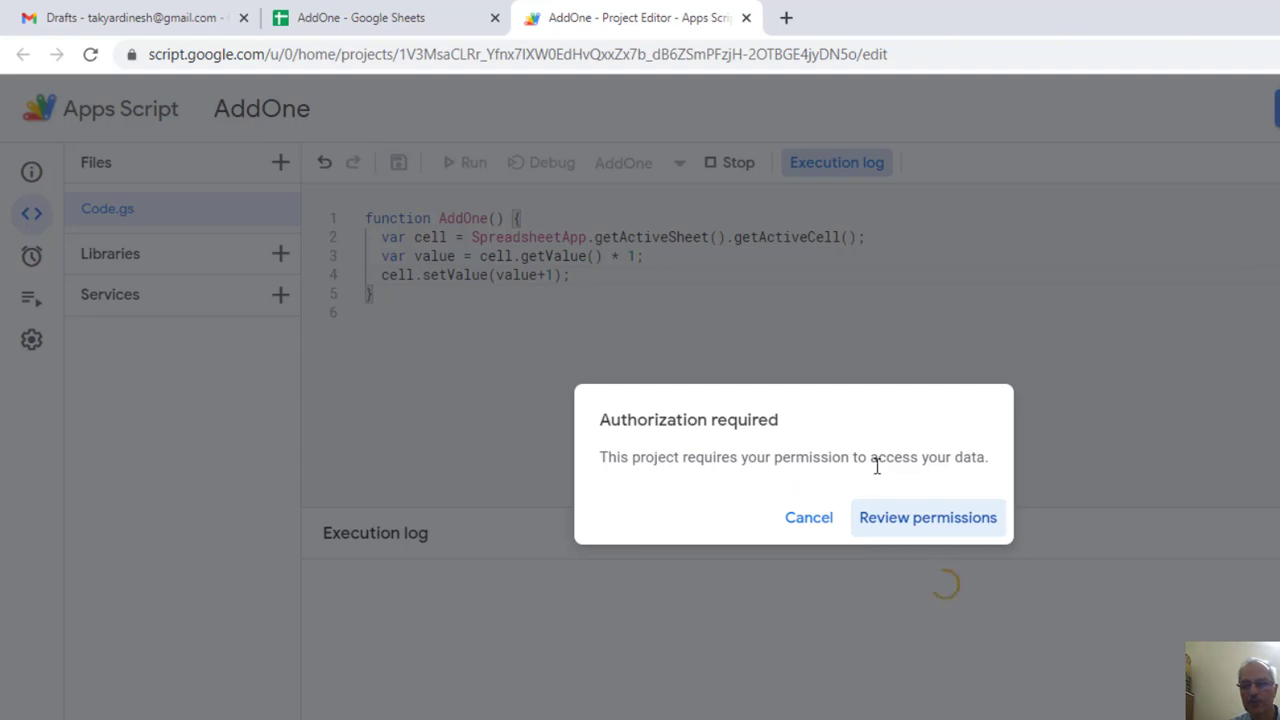
Authorize AddOne: review permissions, pick the account, Advanced > Go to AddOne (unsafe), Allow
left_click(888, 527)
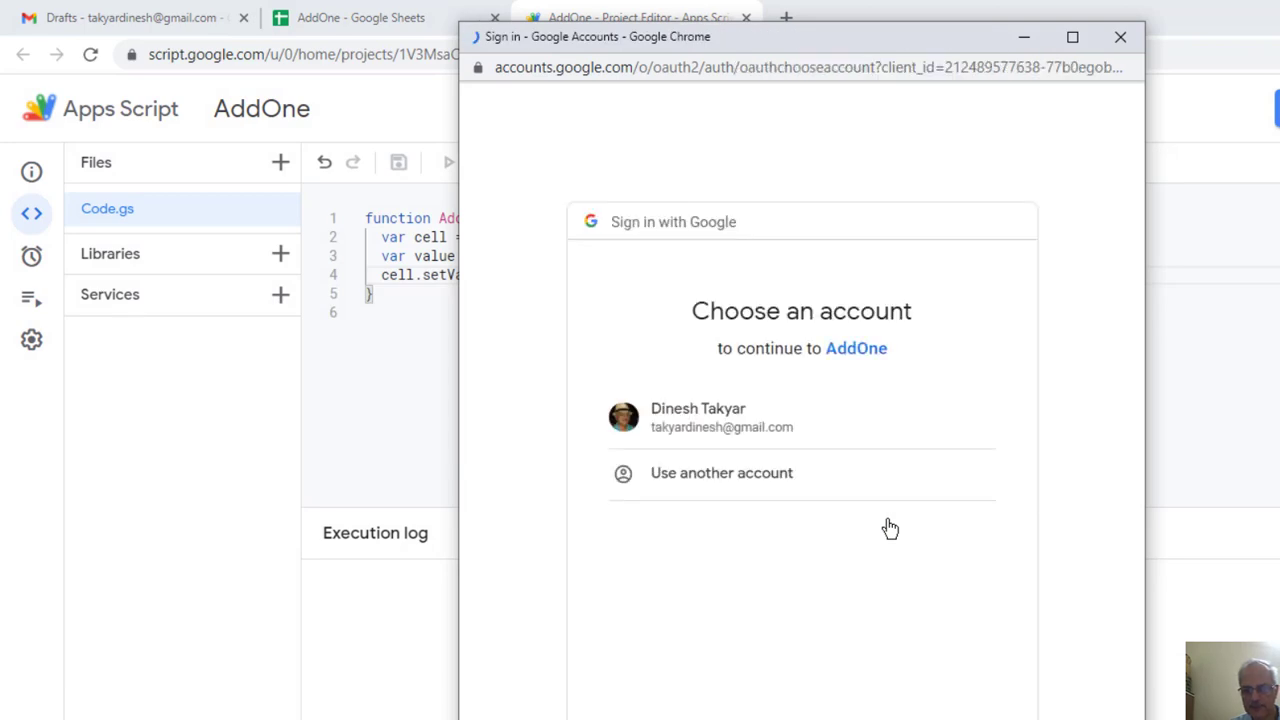
left_click(696, 426)
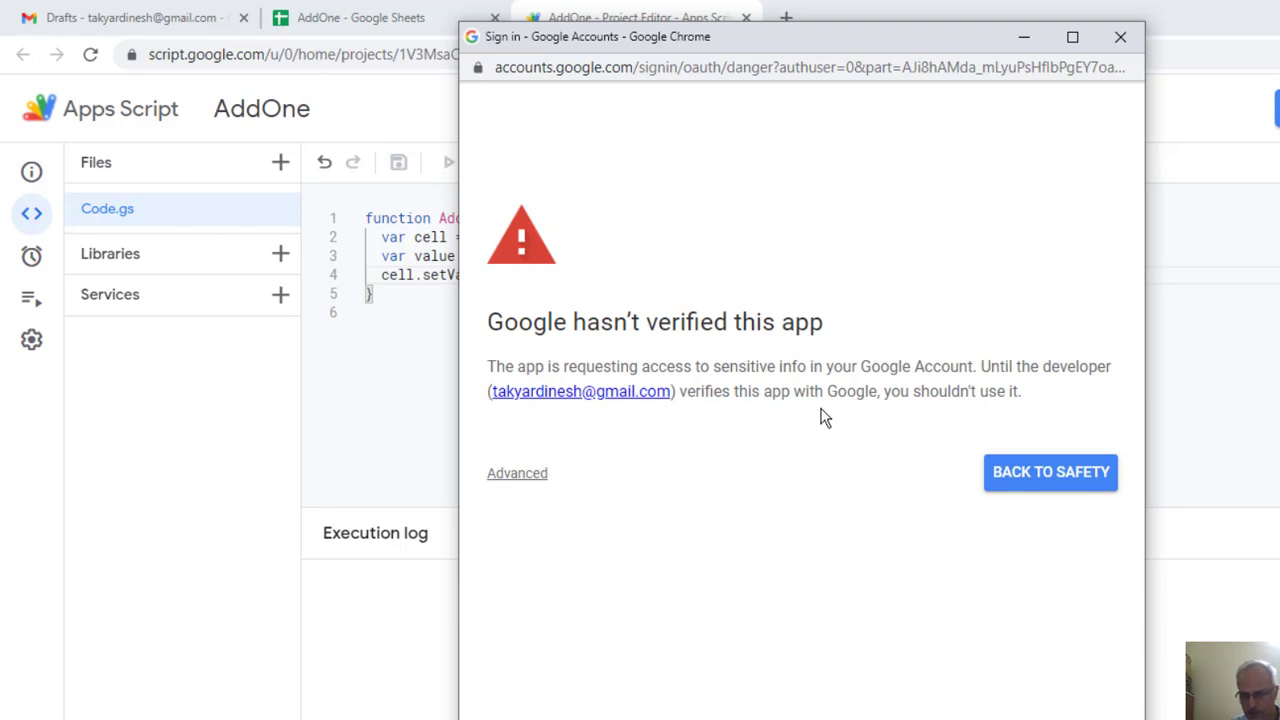
left_click(517, 478)
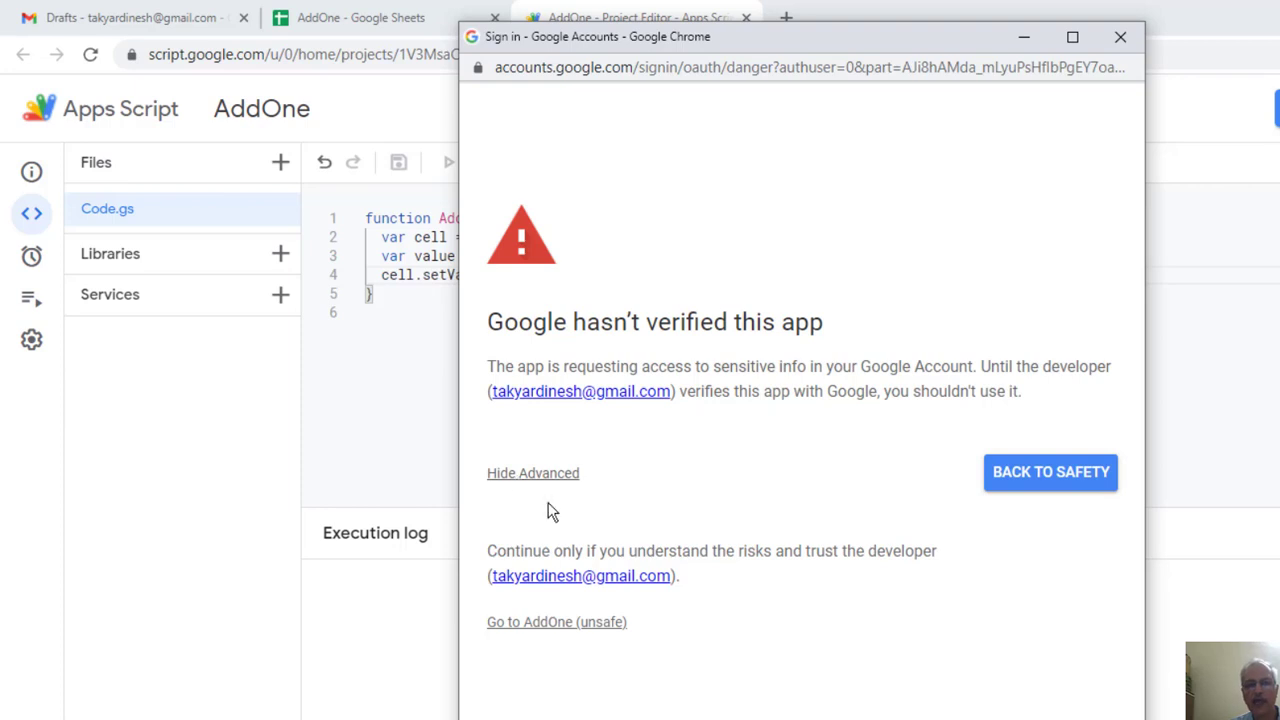
left_click(550, 624)
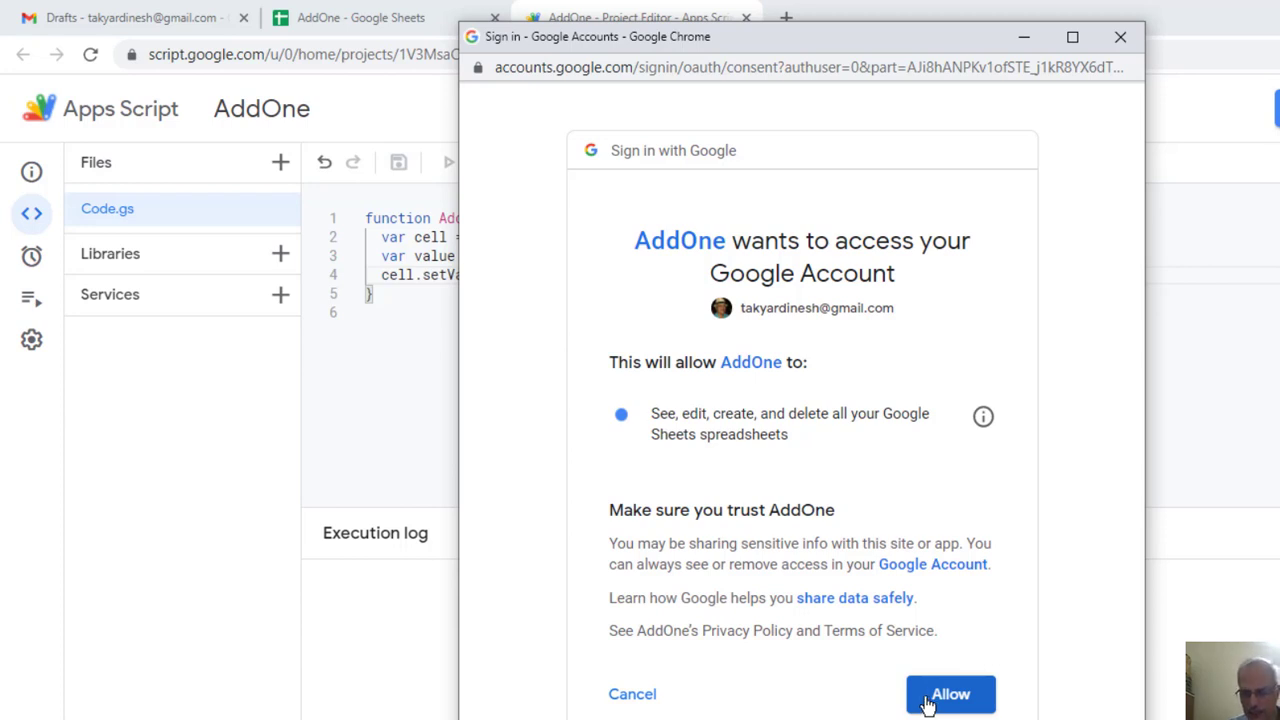
left_click(928, 700)
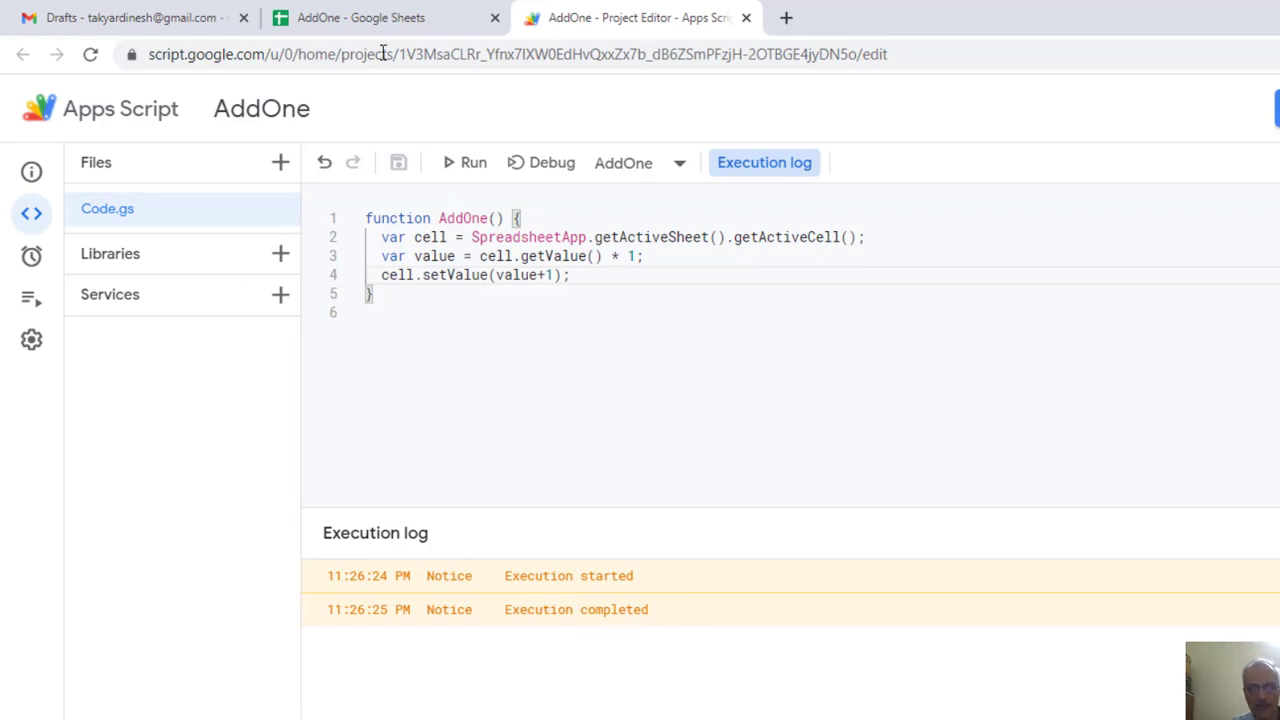
Run AddOne a second time and check that A1 now reads 22
left_click(377, 22)
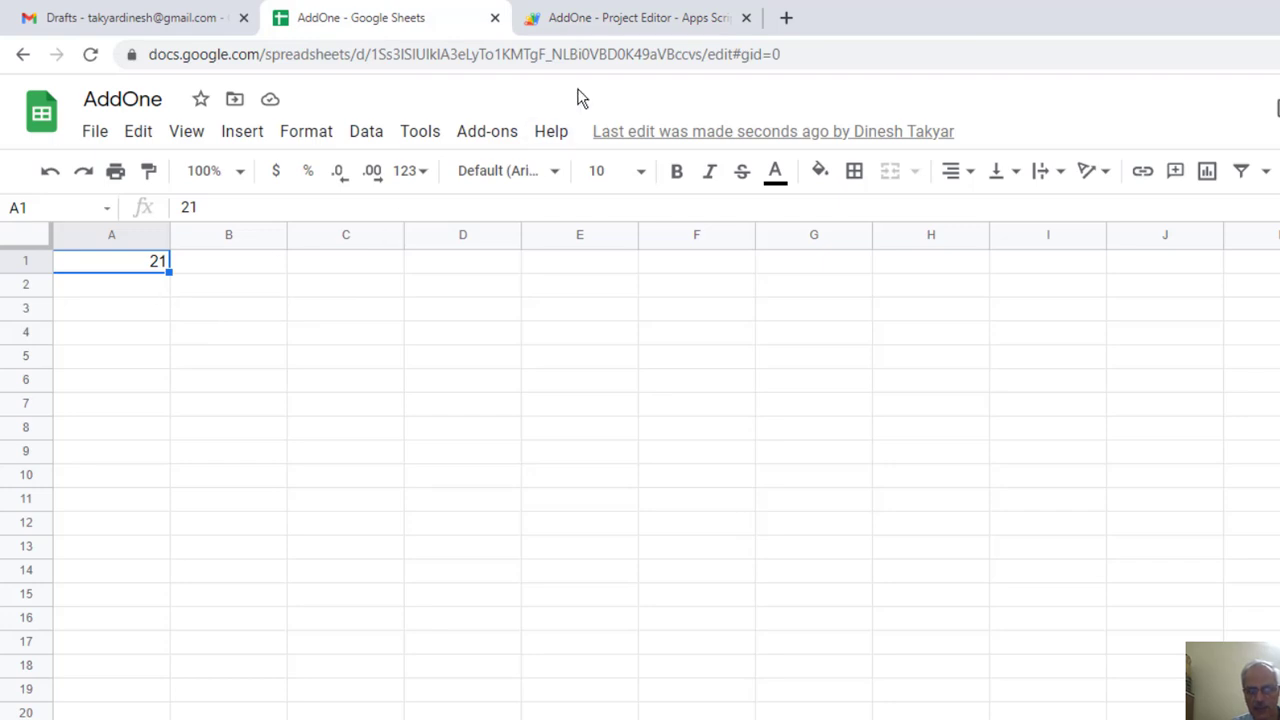
left_click(585, 20)
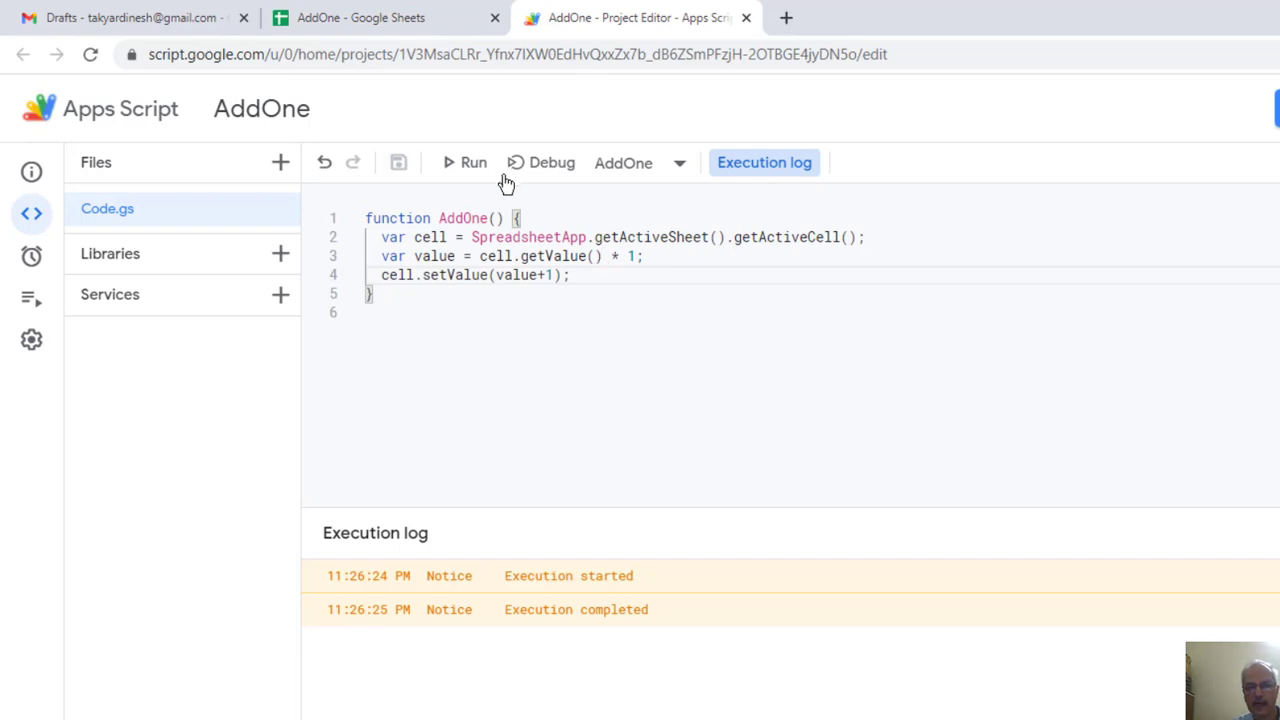
left_click(474, 163)
left_click(349, 21)
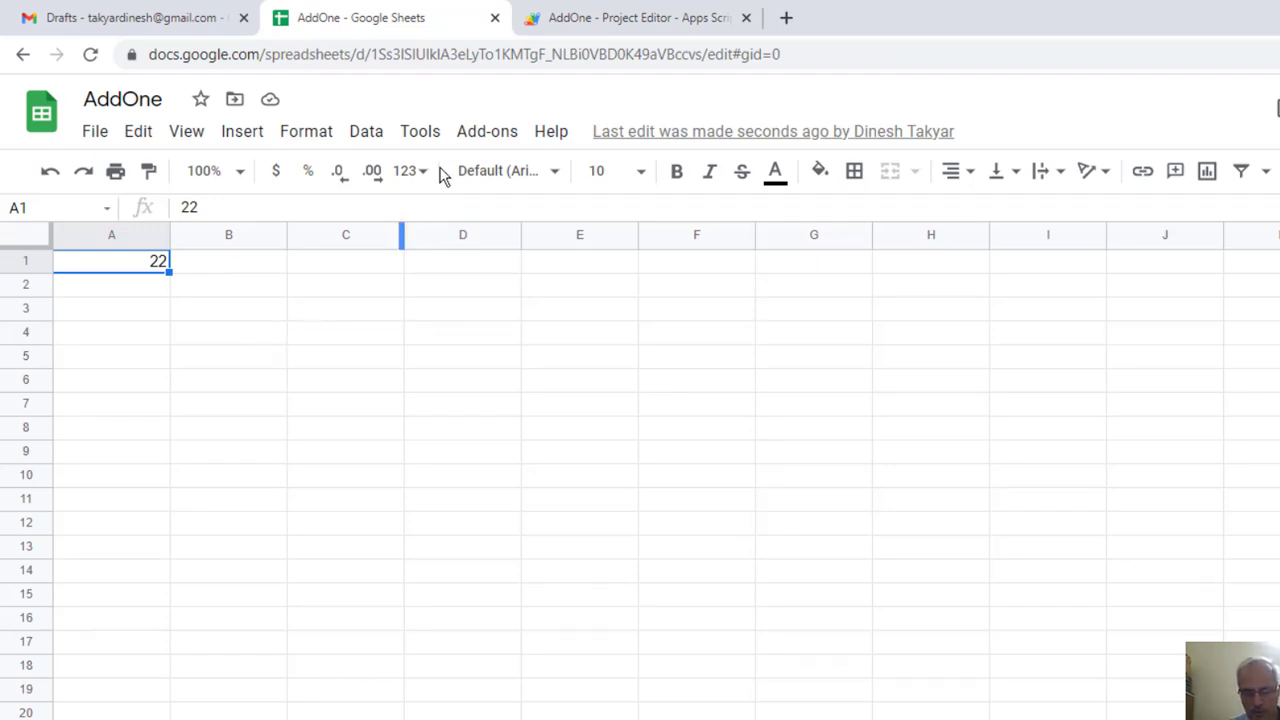
left_click(422, 137)
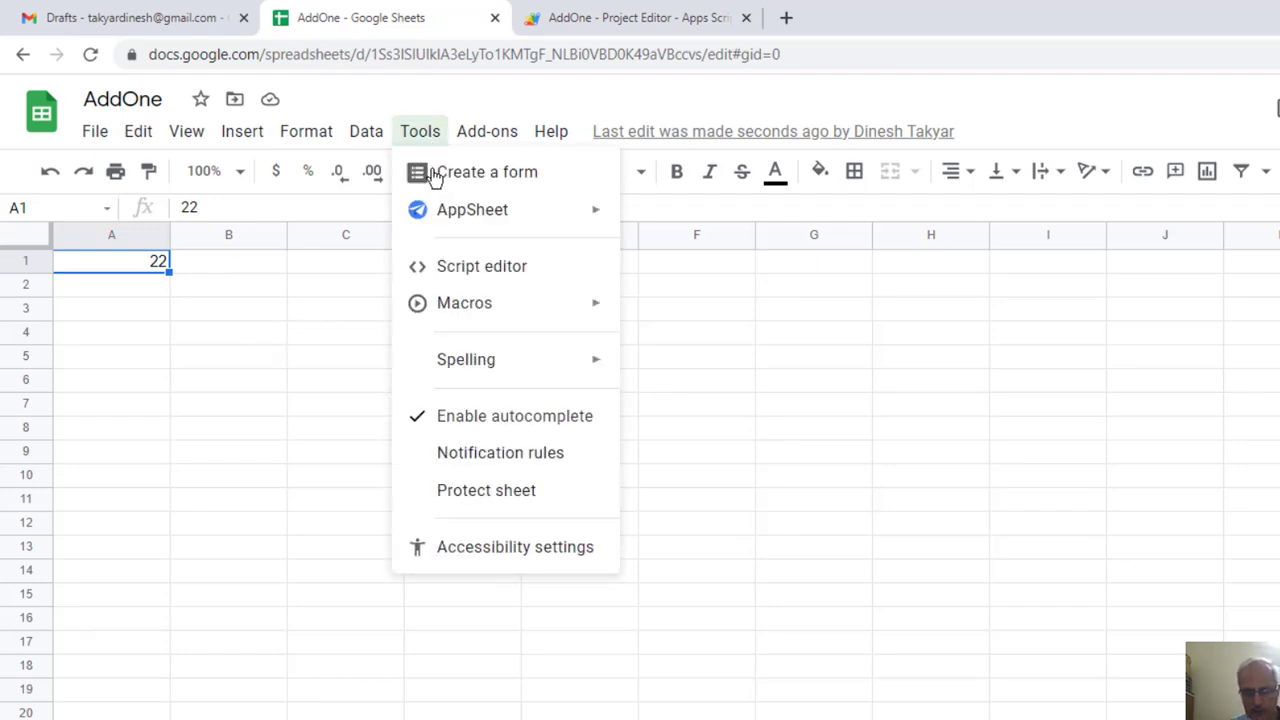
Reopen the script editor, return to the sheet, and bring up Insert > Image
left_click(474, 268)
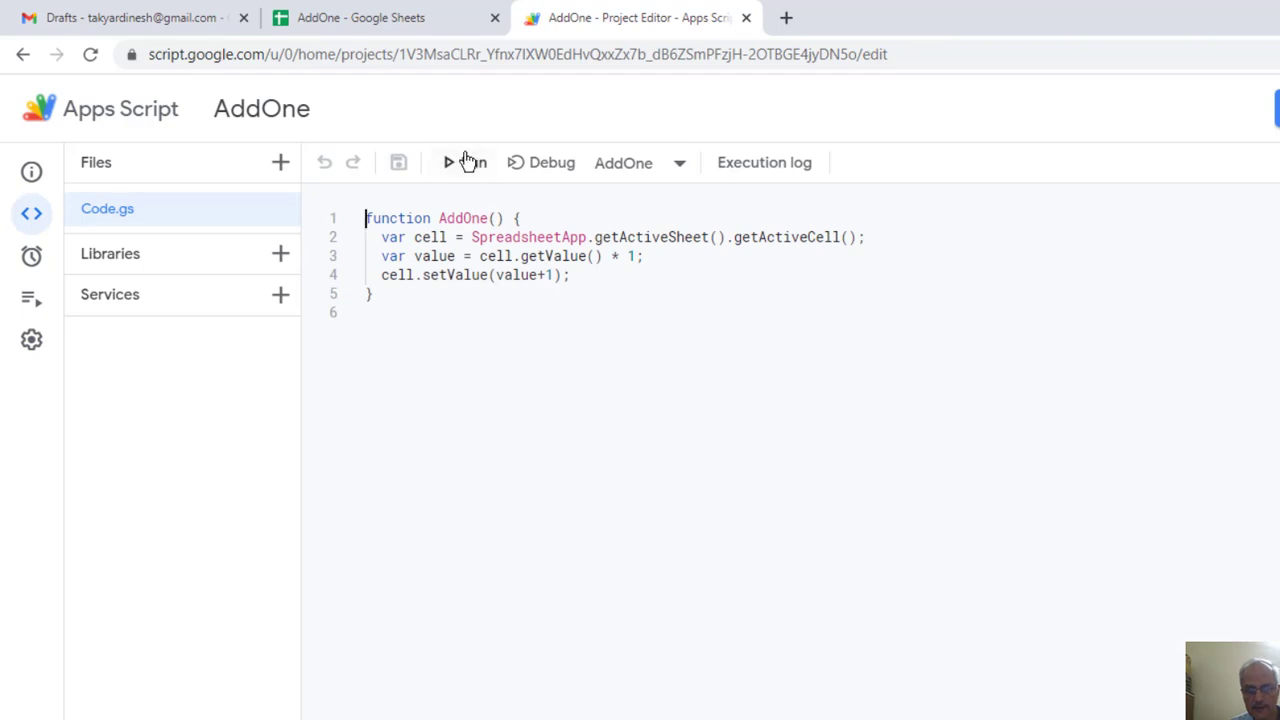
left_click(397, 27)
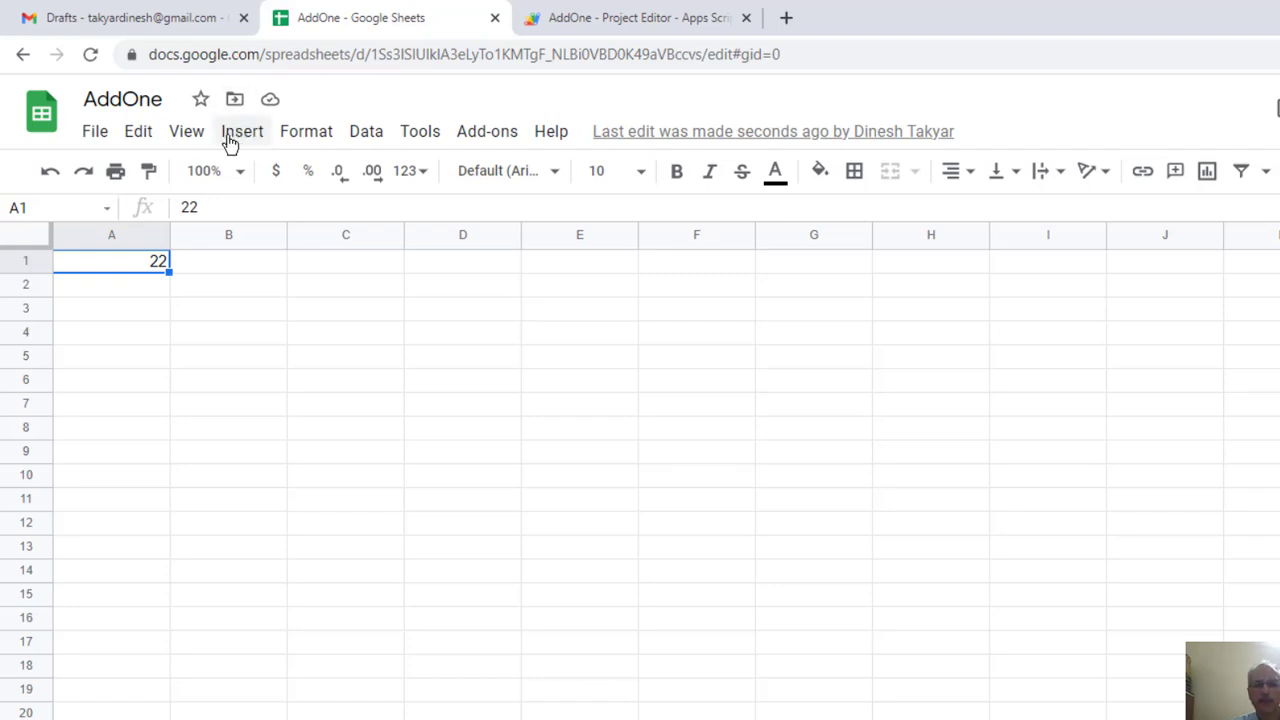
left_click(237, 140)
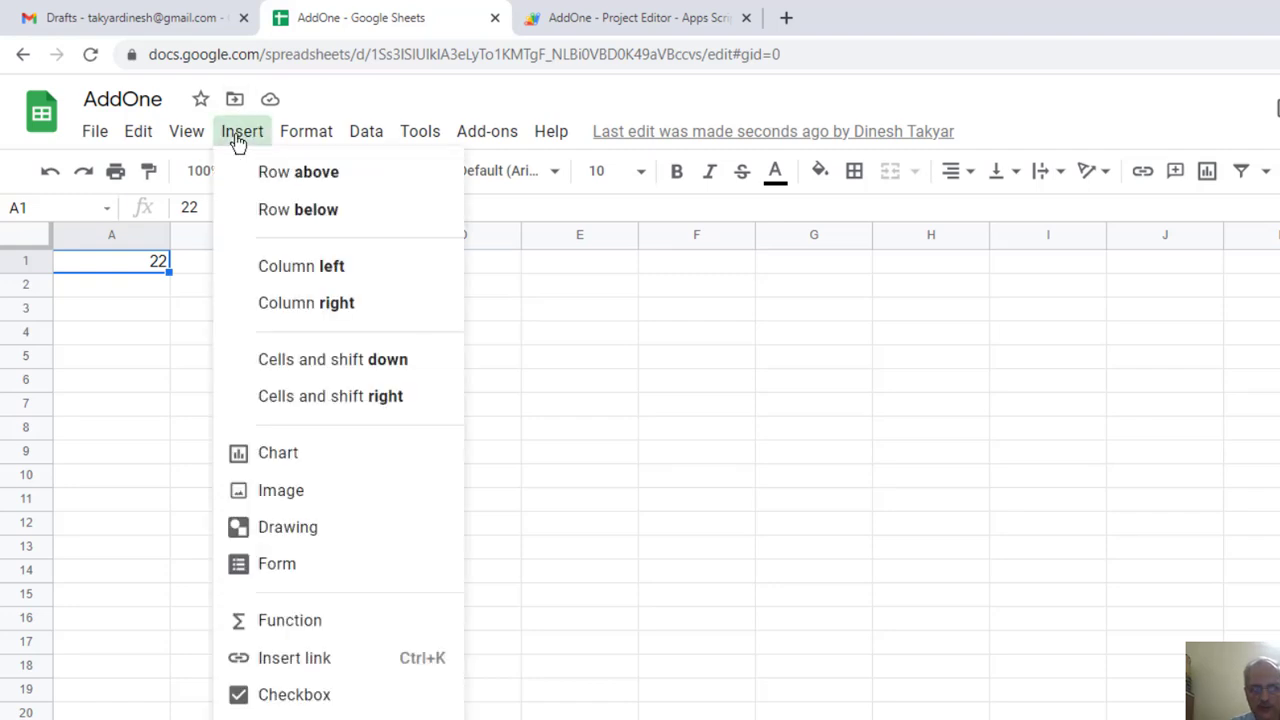
mouse_move(297, 500)
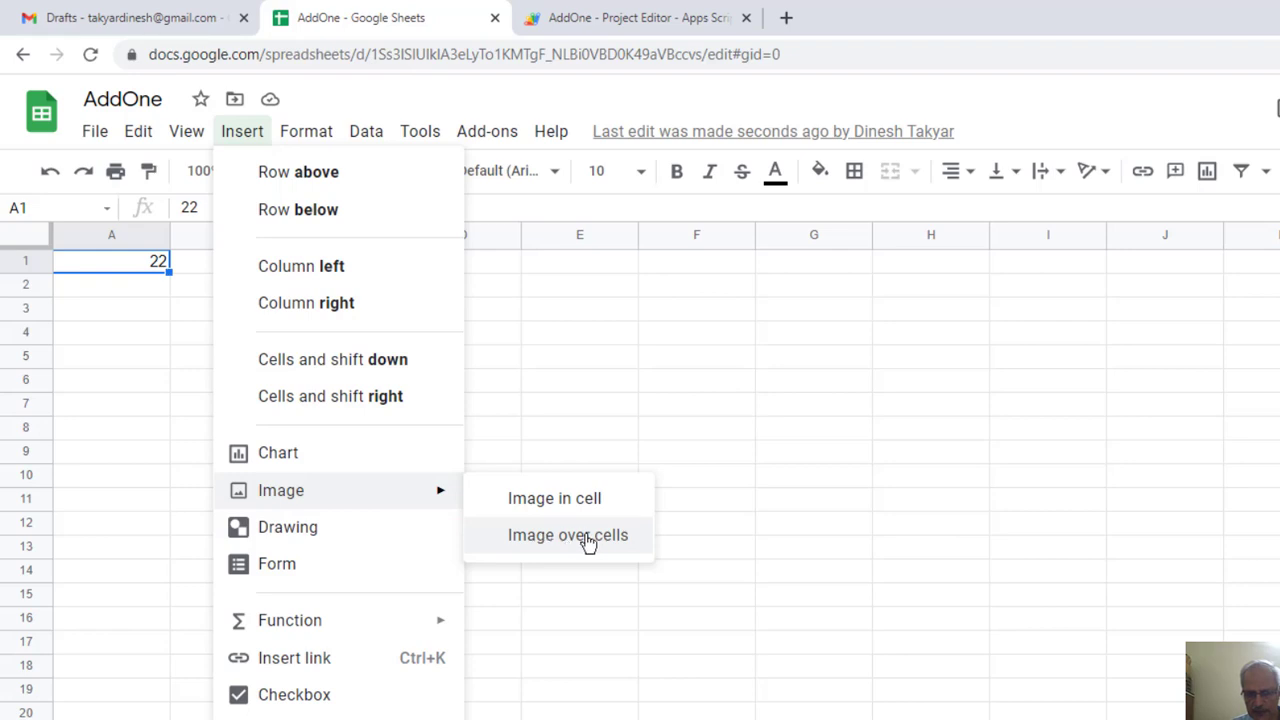
Upload plus-sign.png from the computer as an image over the cells
left_click(588, 540)
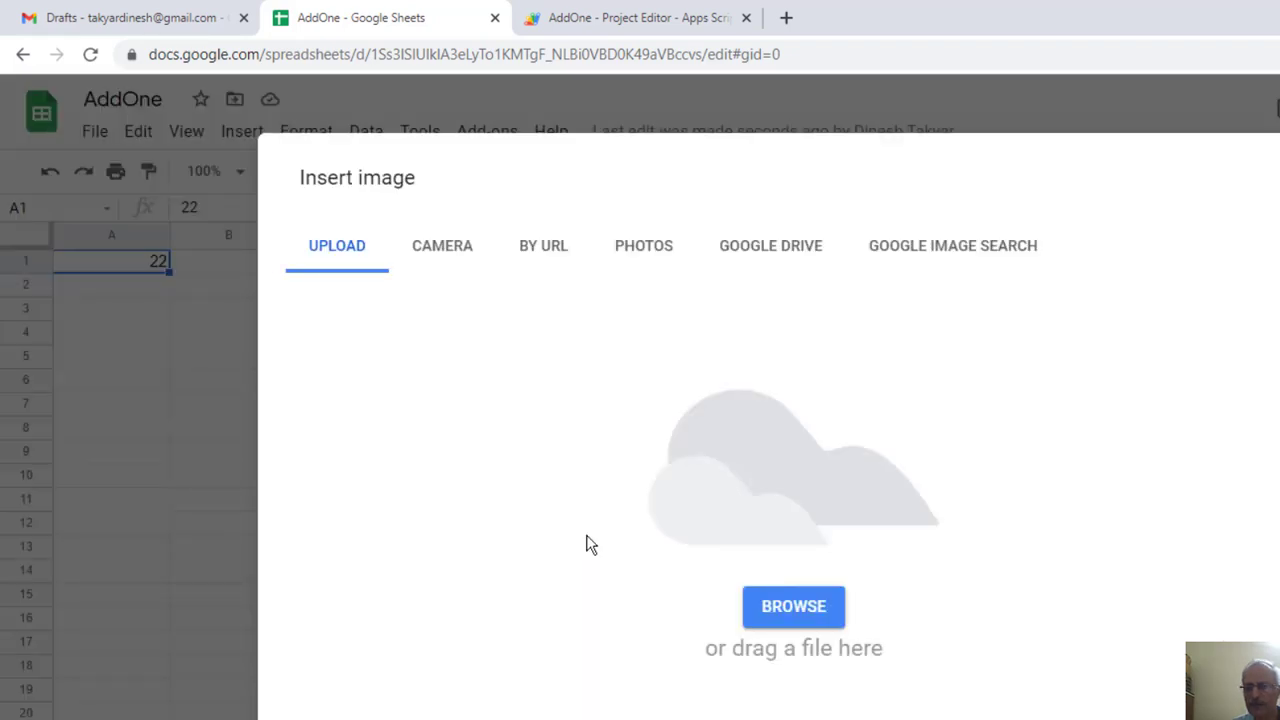
left_click(770, 606)
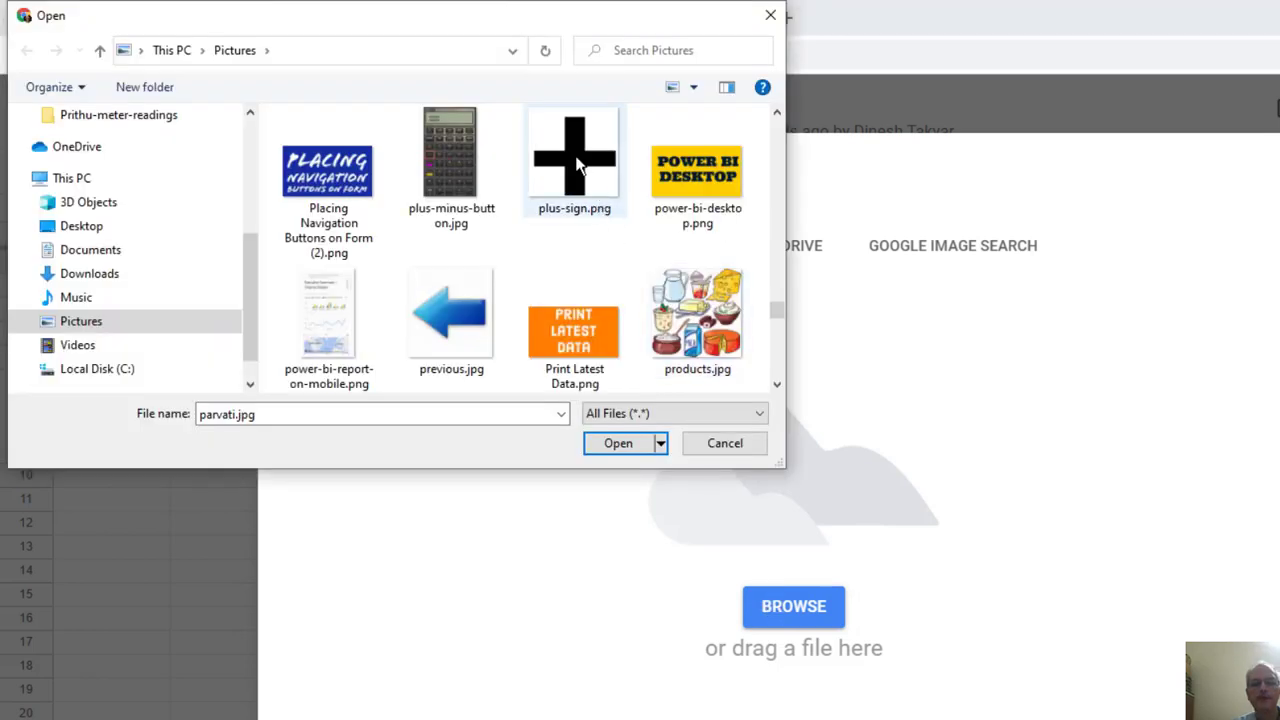
left_click(583, 165)
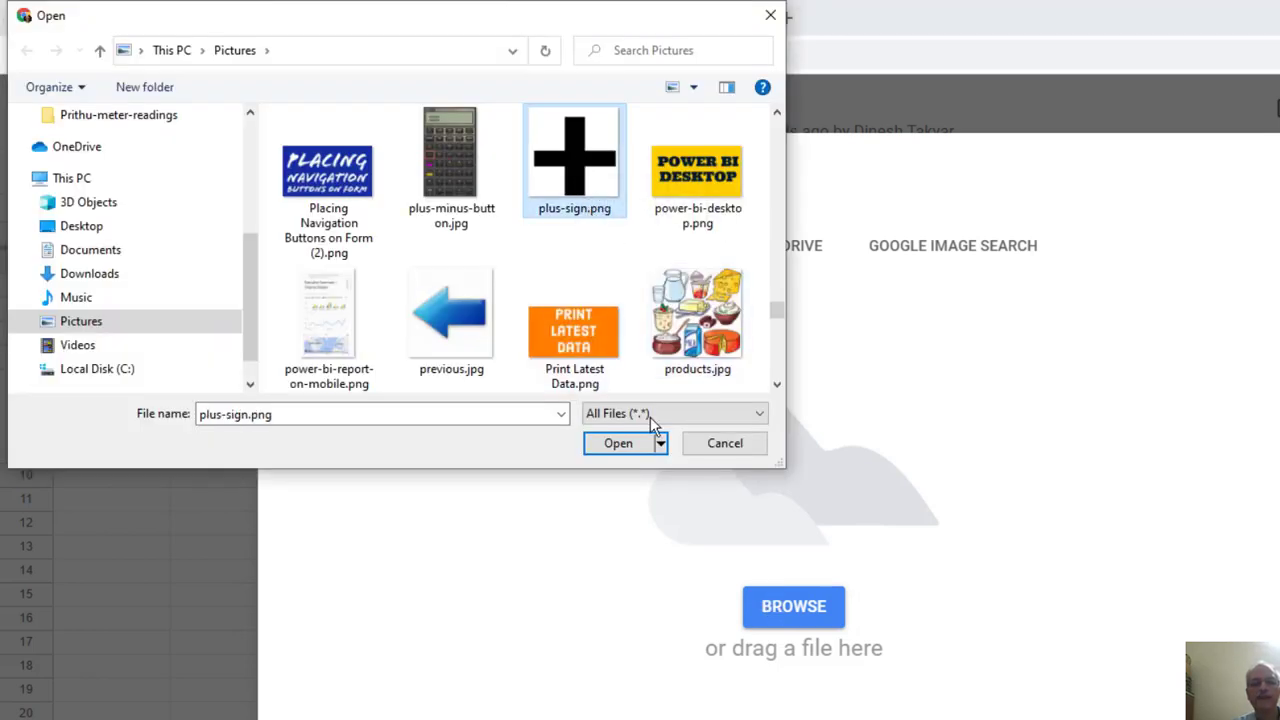
left_click(626, 446)
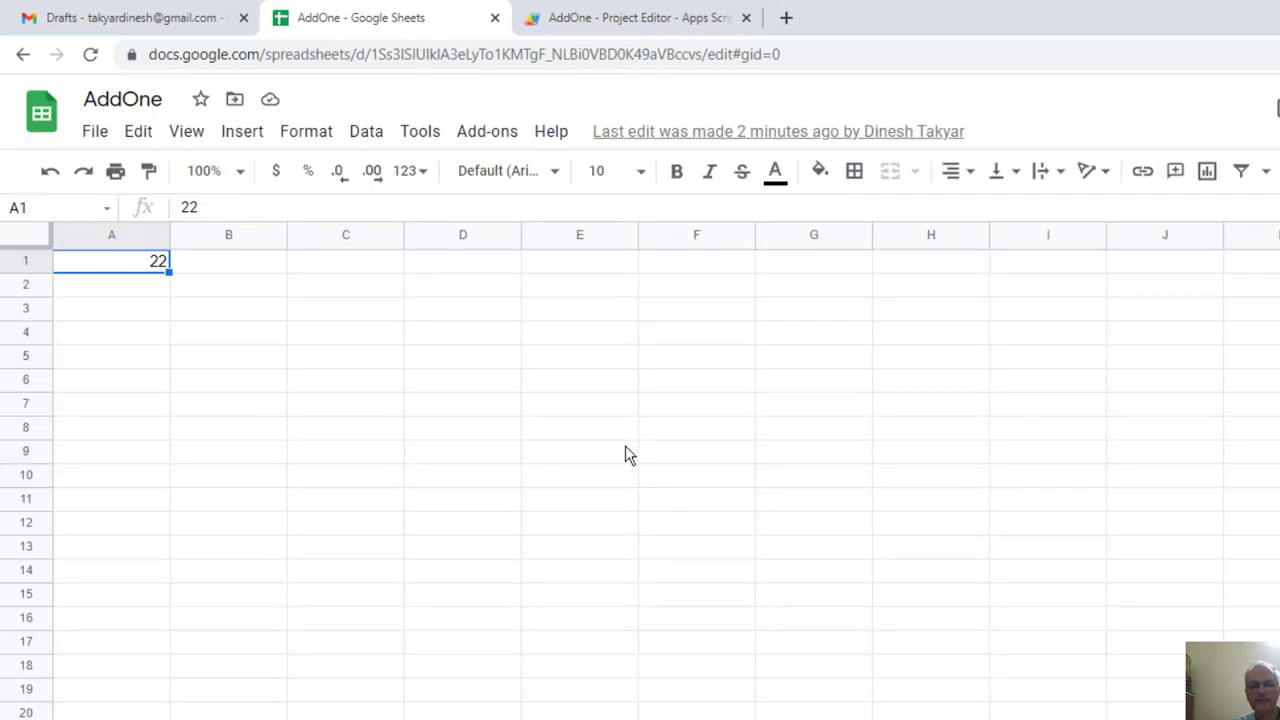
Drag the plus-sign image into column C beside A1 and shrink it to a small button
left_click(145, 352)
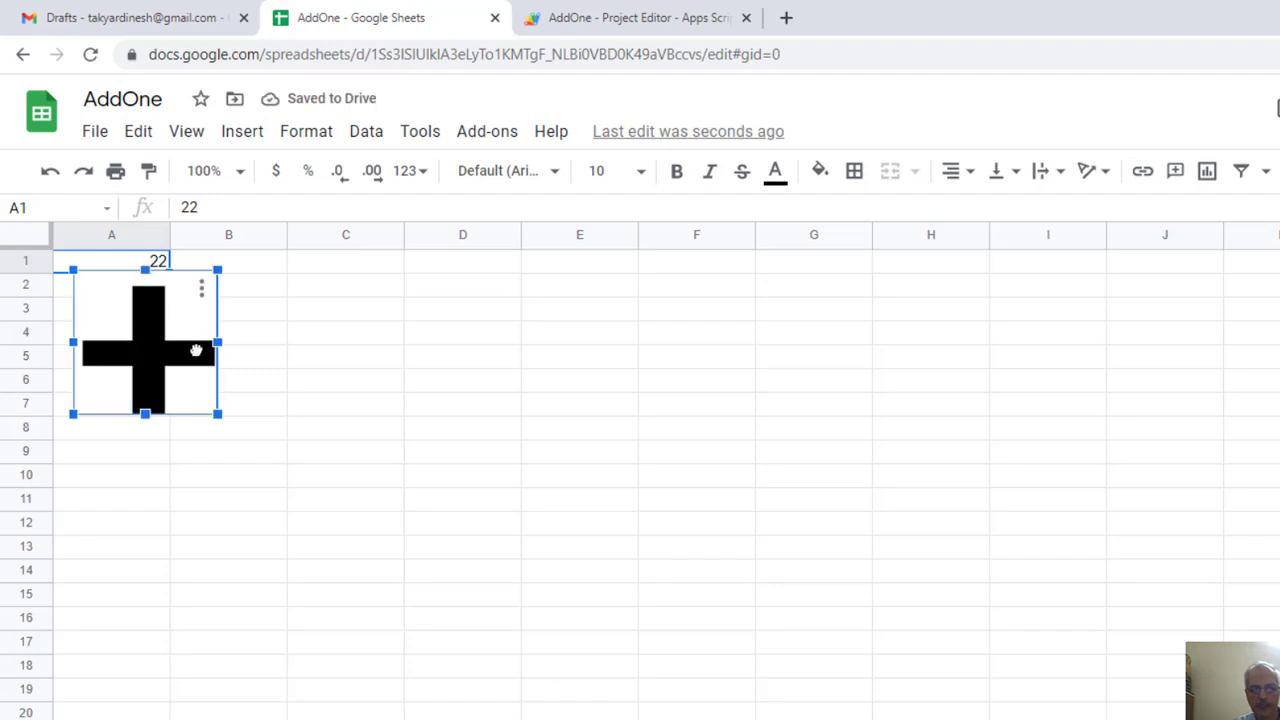
left_click_drag(196, 350, 371, 343)
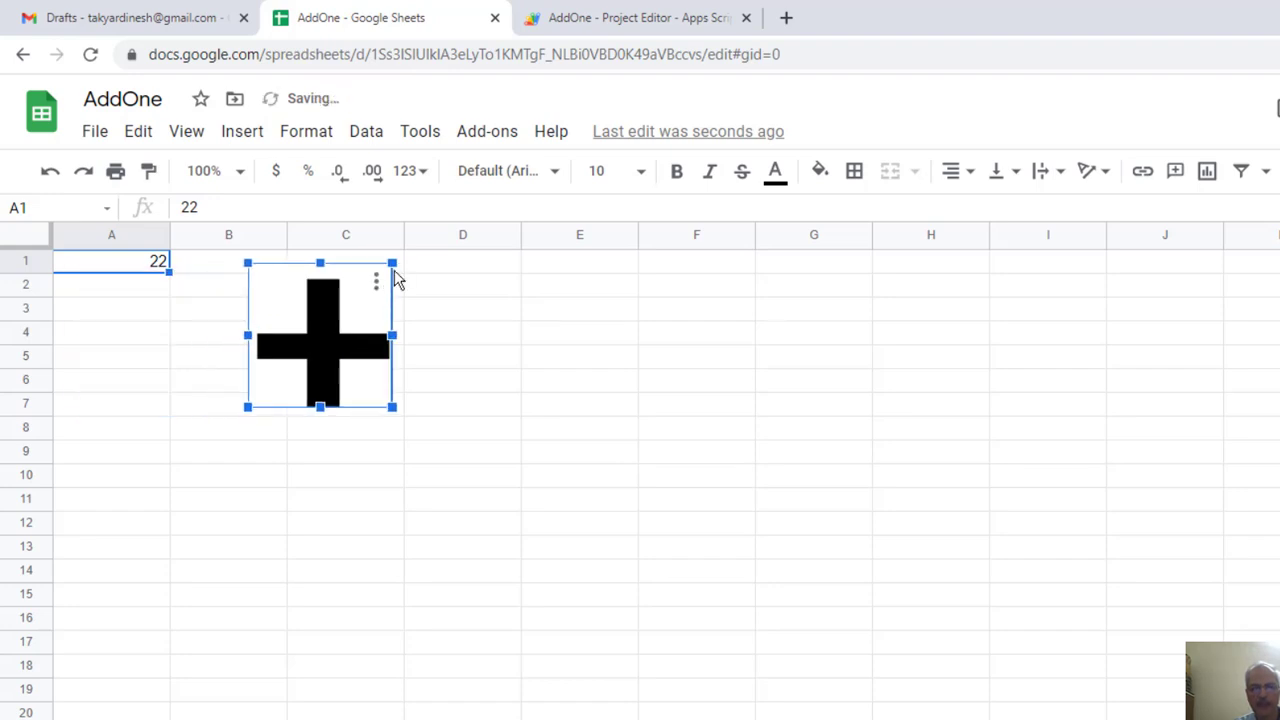
mouse_move(376, 279)
left_mouse_down()
mouse_move(320, 355)
mouse_move(305, 311)
mouse_move(355, 295)
left_mouse_up()
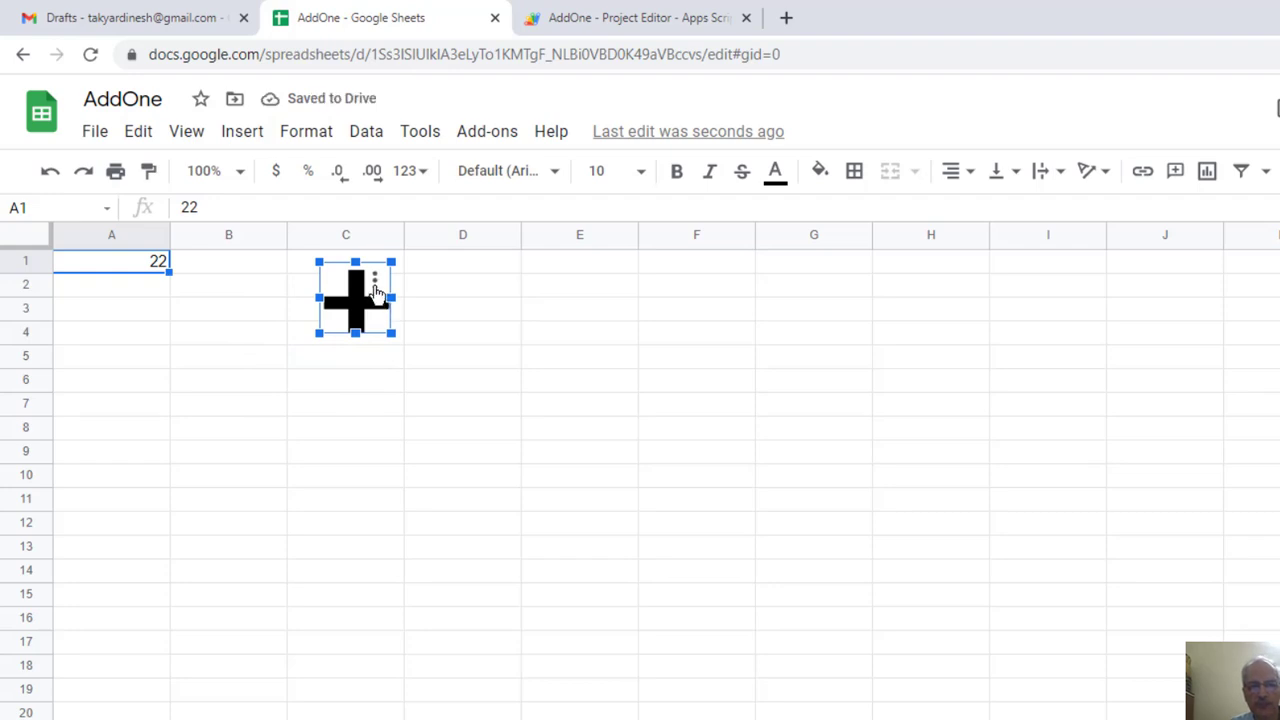
left_click(376, 288)
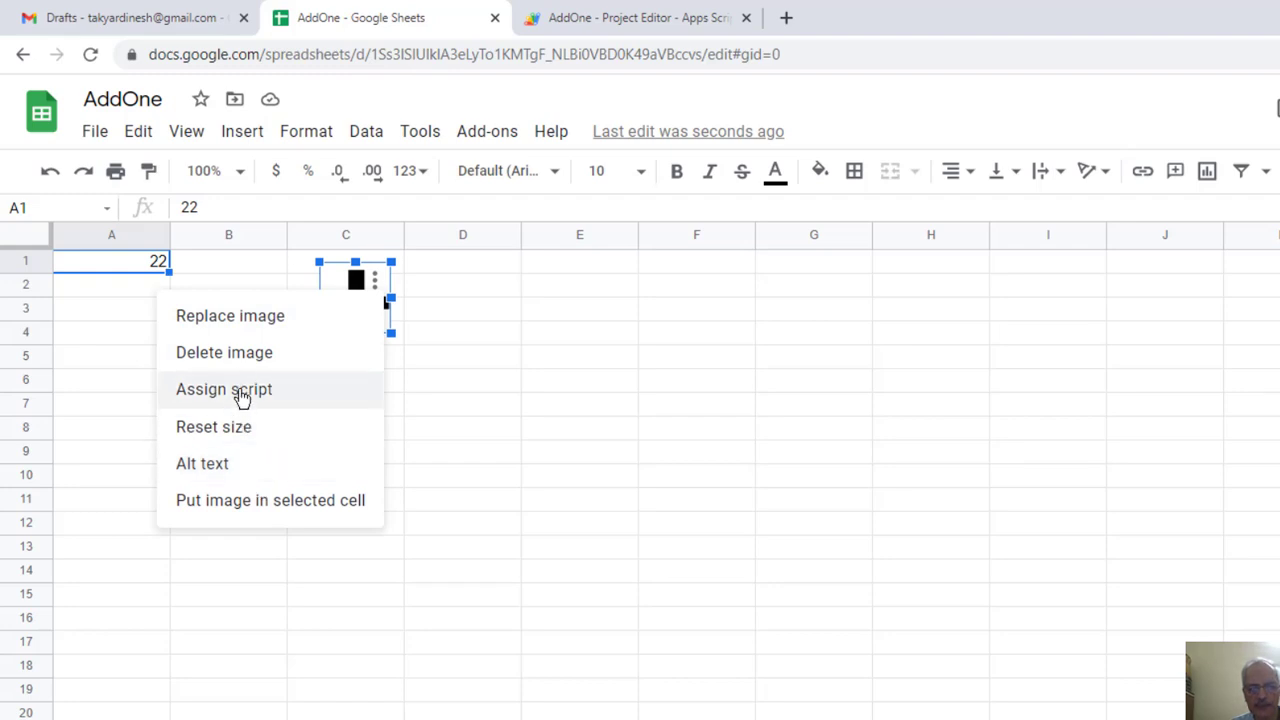
Assign the script 'AddOne' to the plus-sign image
left_click(241, 397)
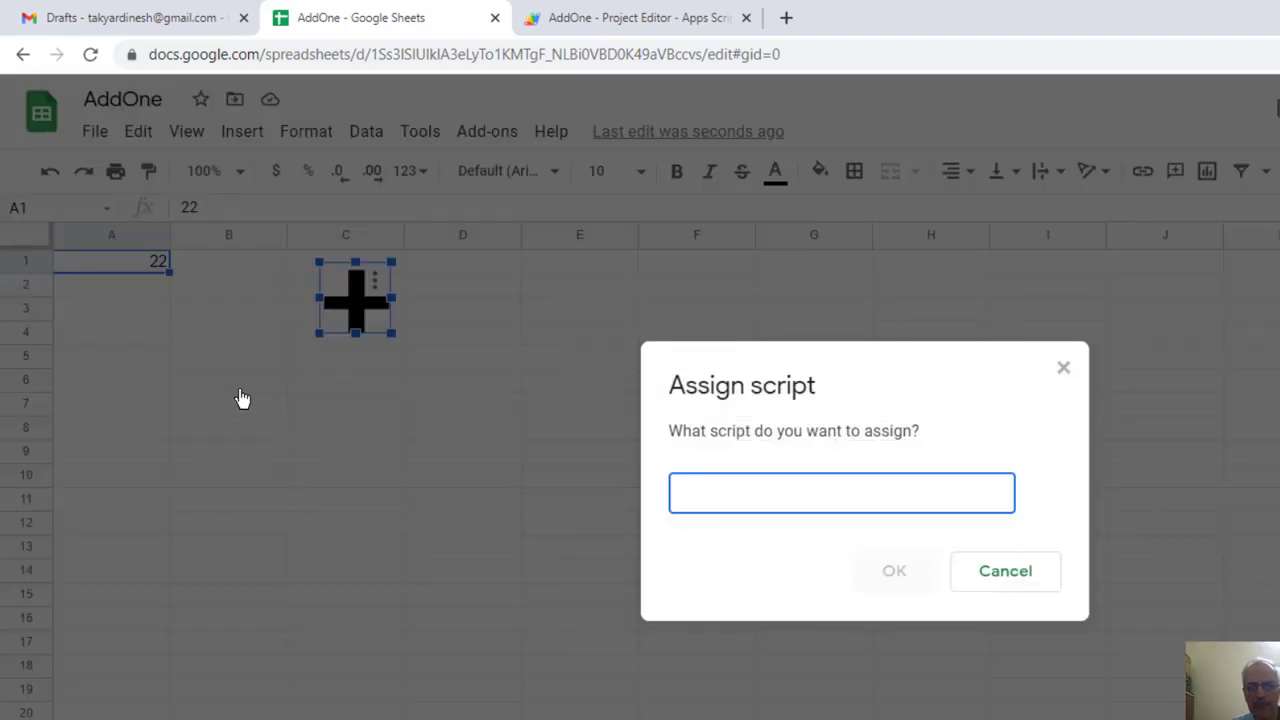
type("A")
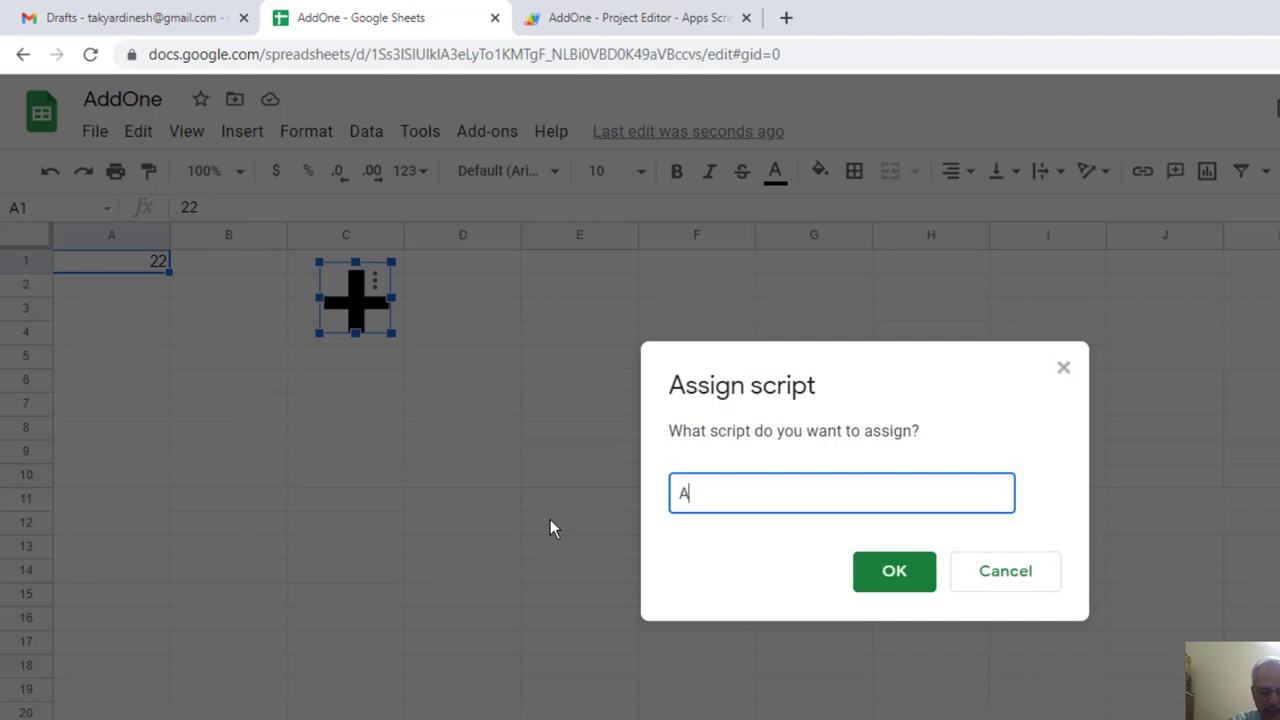
type("ddOn")
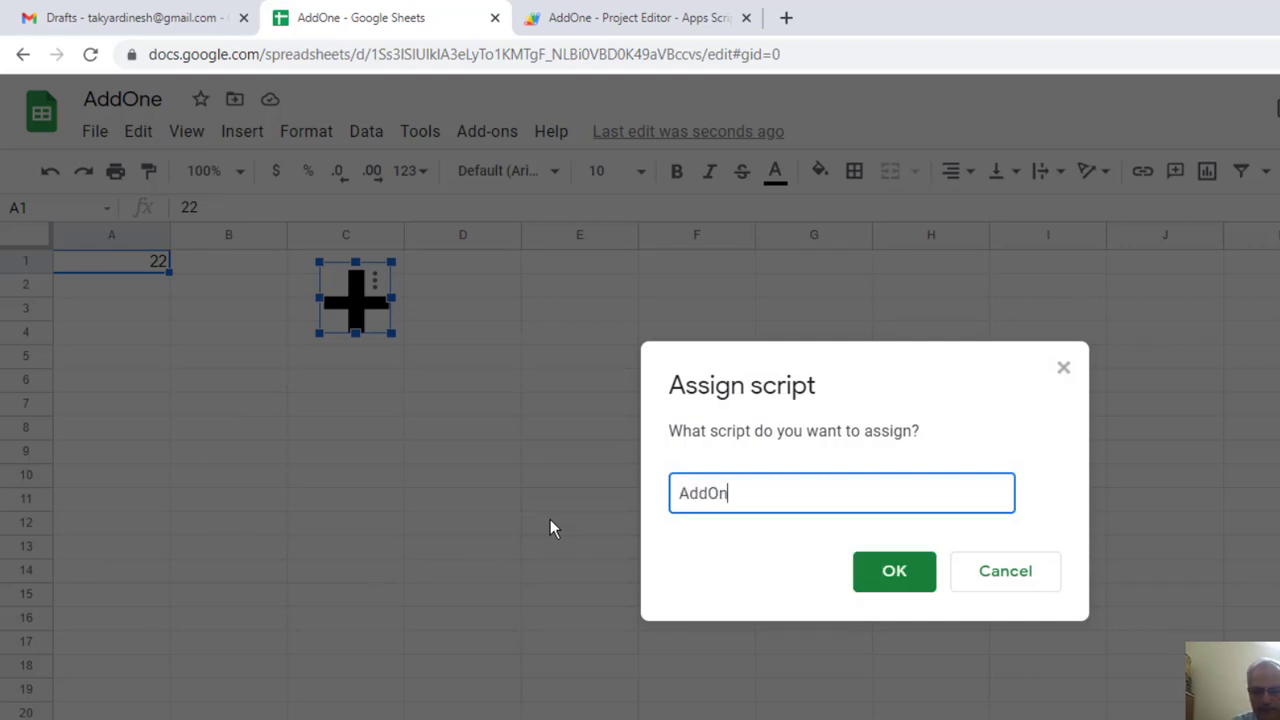
type("e")
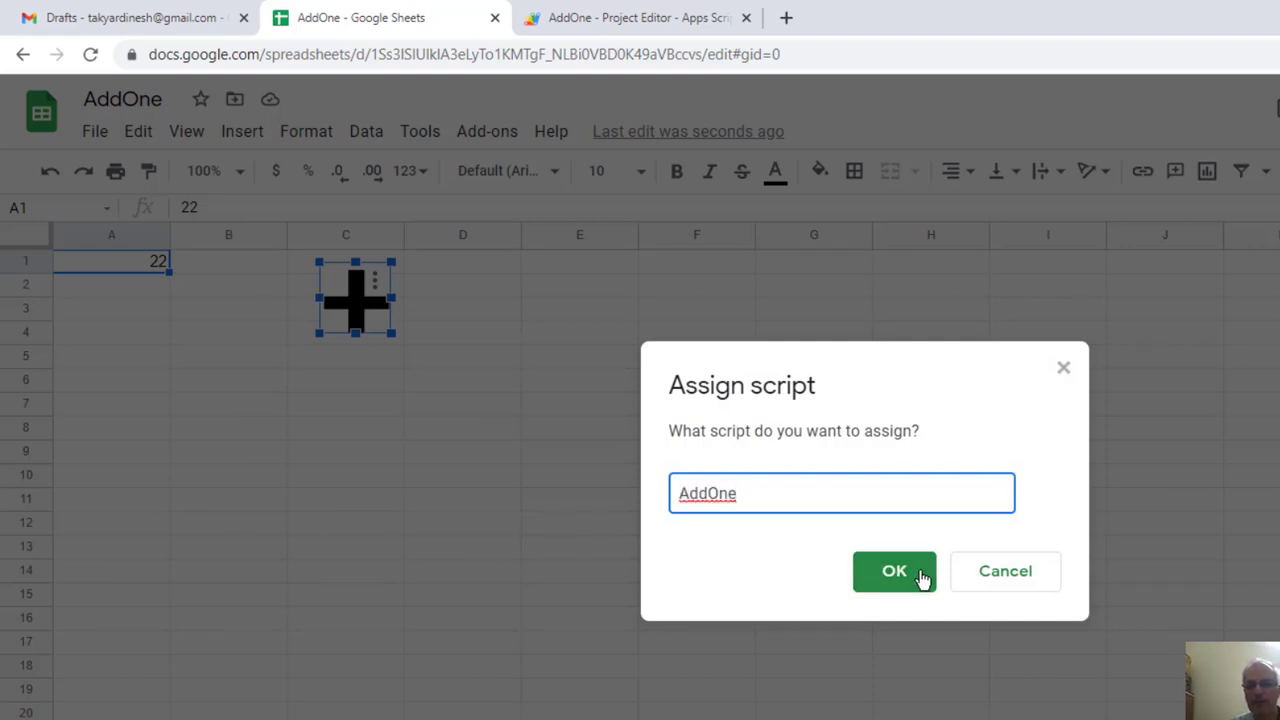
left_click(921, 577)
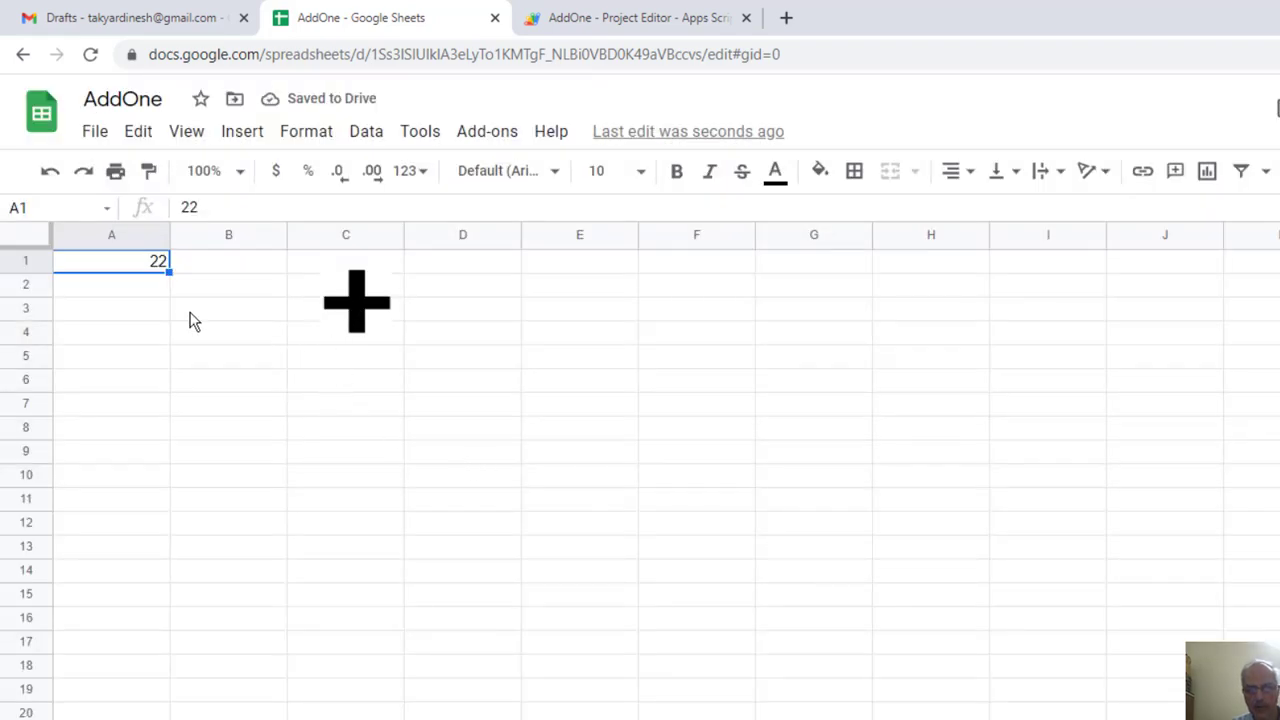
Click the plus-sign button twice, raising A1 from 22 to 24
left_click(360, 312)
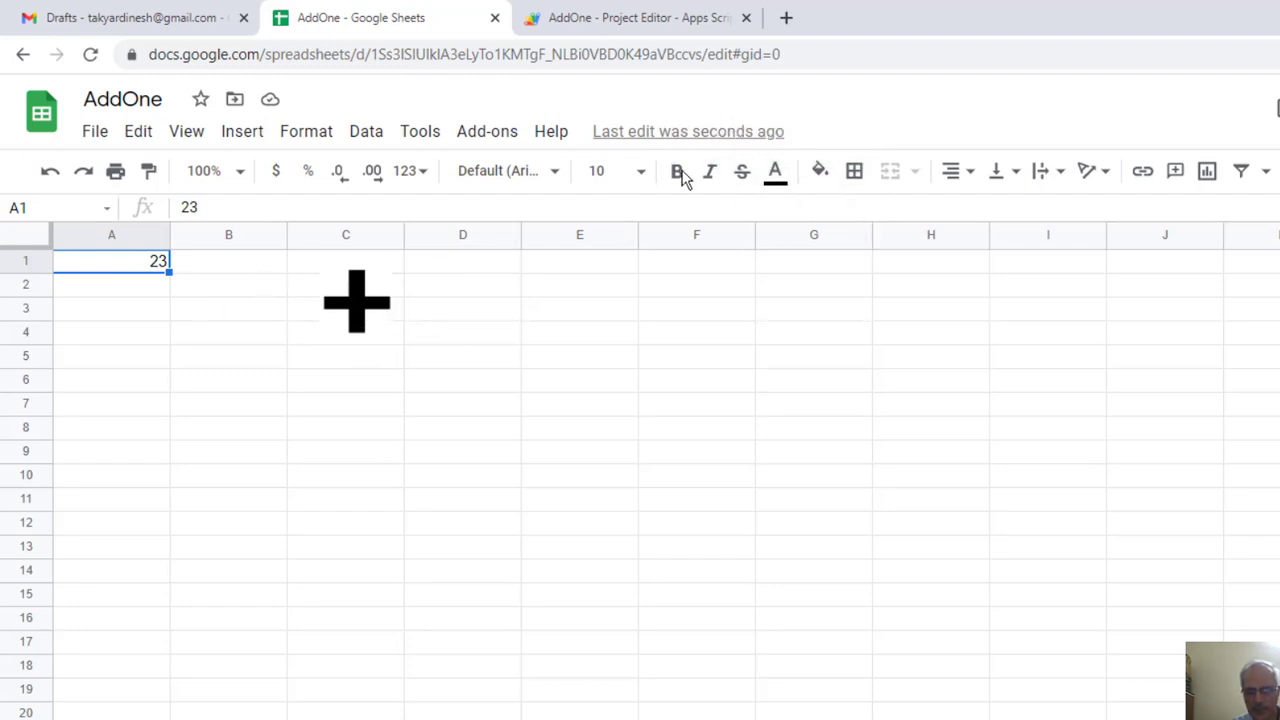
left_click(357, 314)
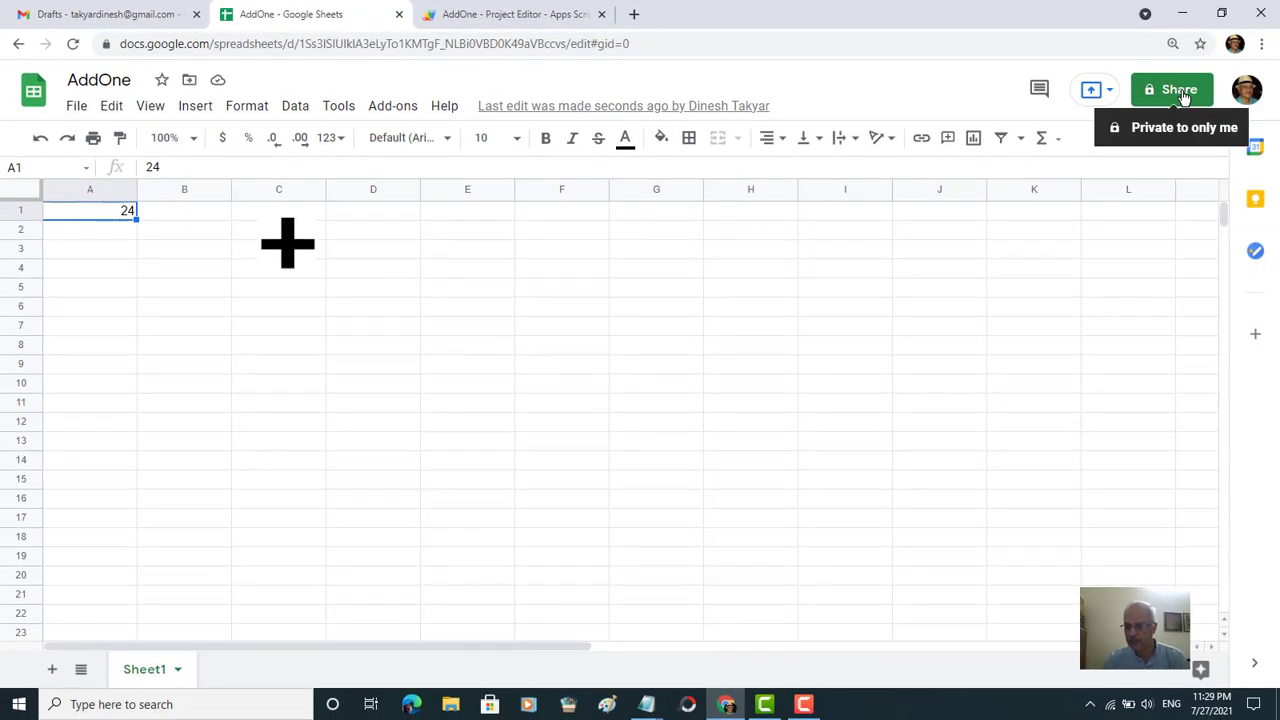
Open the Share dialog for the AddOne spreadsheet
left_click(1182, 92)
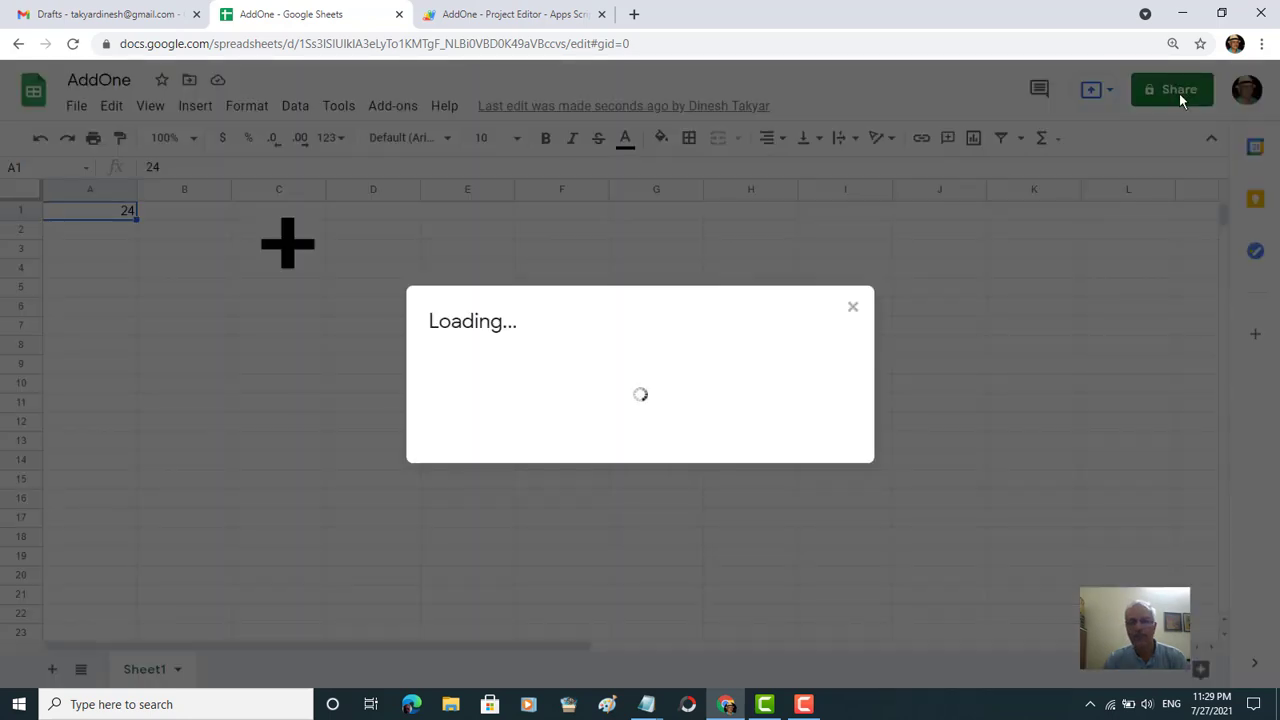